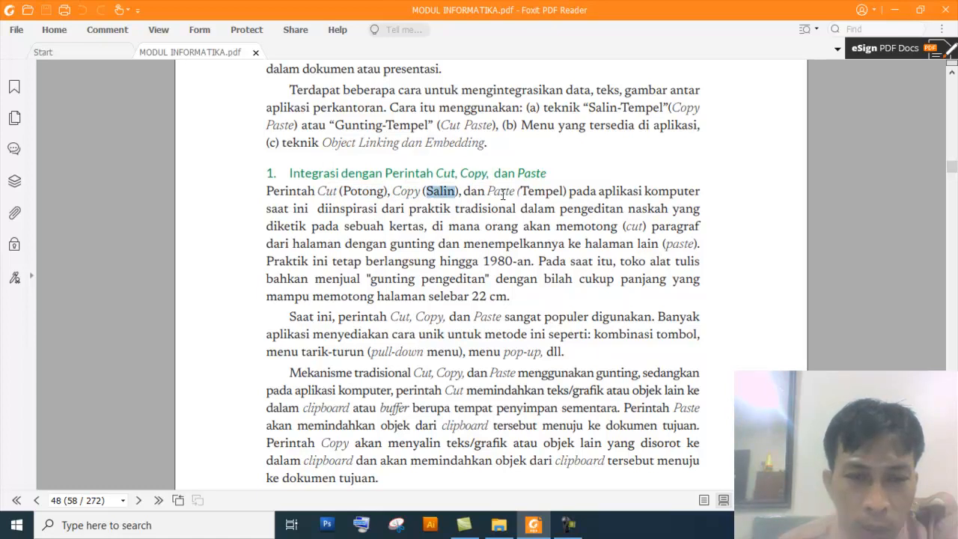
Select the words Salin, Paste, Cut and Potong in the PDF paragraph on Cut, Copy and Paste commands.
{"action": "double_click", "coordinate": [500, 191]}
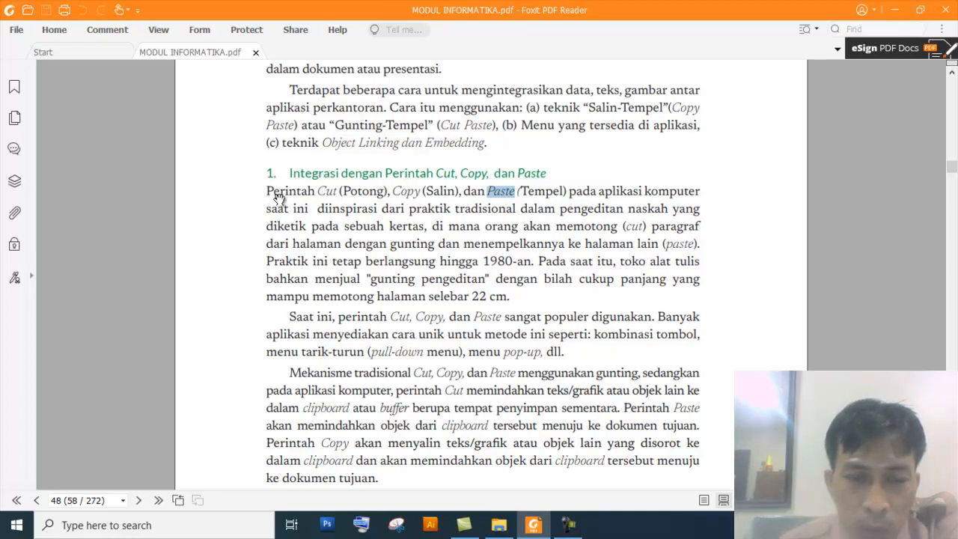
{"action": "double_click", "coordinate": [331, 191]}
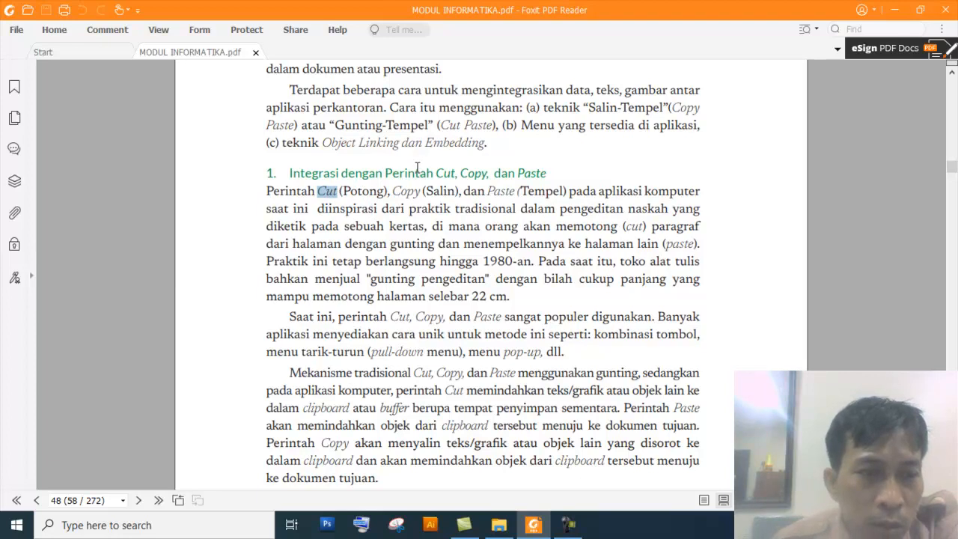
{"action": "triple_click", "coordinate": [358, 193]}
{"action": "double_click", "coordinate": [326, 194]}
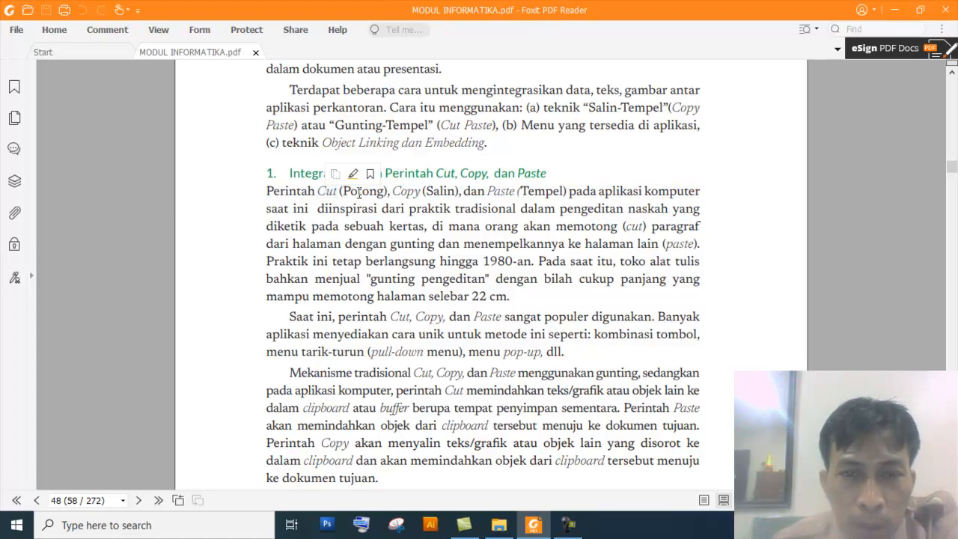
{"action": "double_click", "coordinate": [358, 192]}
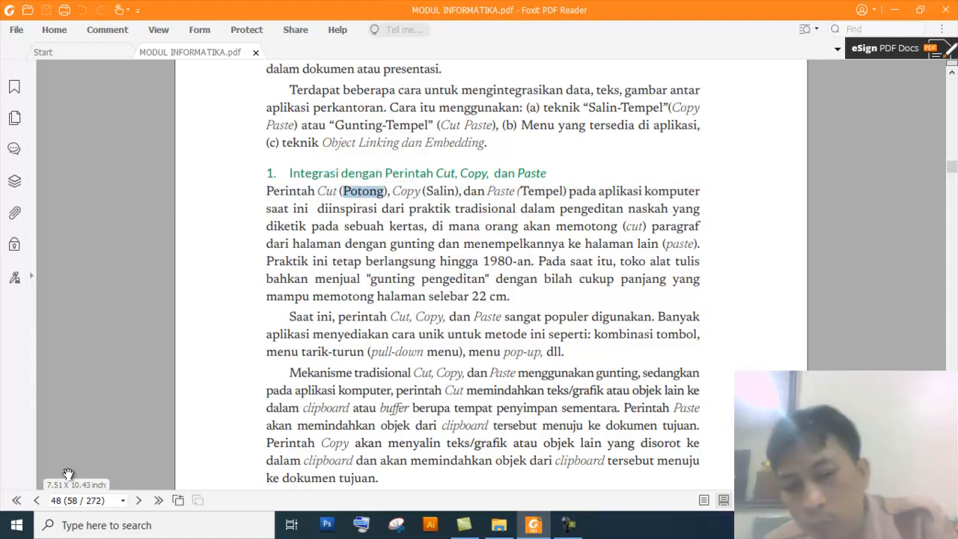
Launch Word 2016 from the Start search and create a blank document.
{"action": "key", "text": "super"}
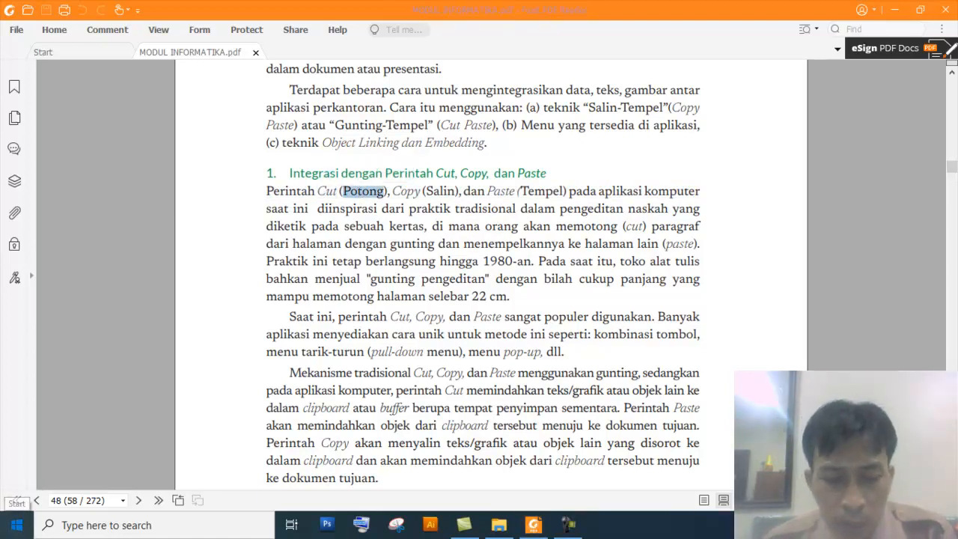
{"action": "type", "text": "word"}
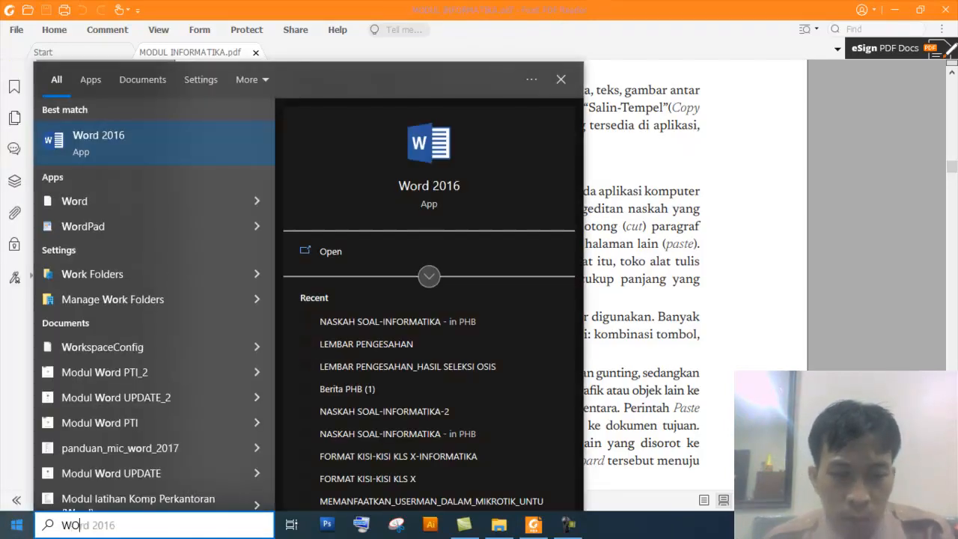
{"action": "key", "text": "Down"}
{"action": "key", "text": "Down"}
{"action": "key", "text": "Down"}
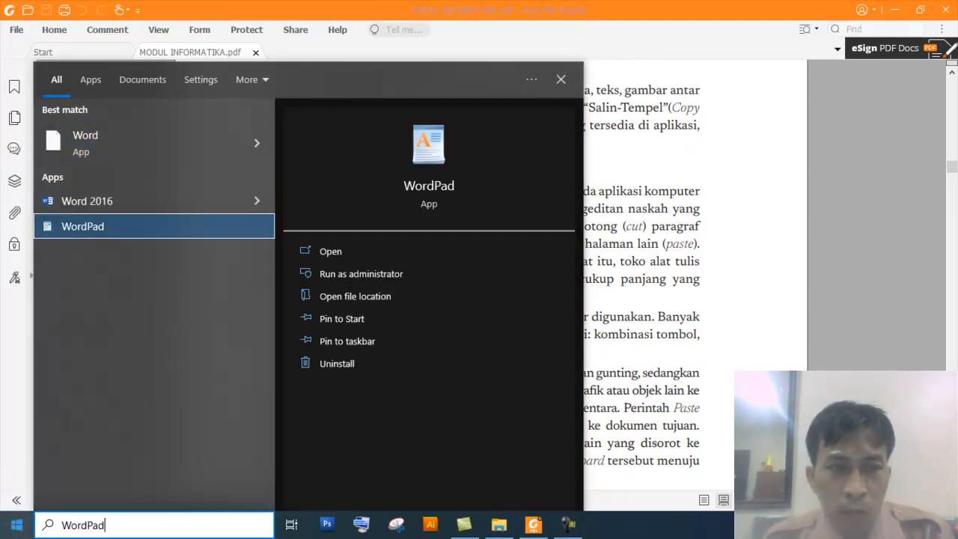
{"action": "key", "text": "Up"}
{"action": "key", "text": "Escape"}
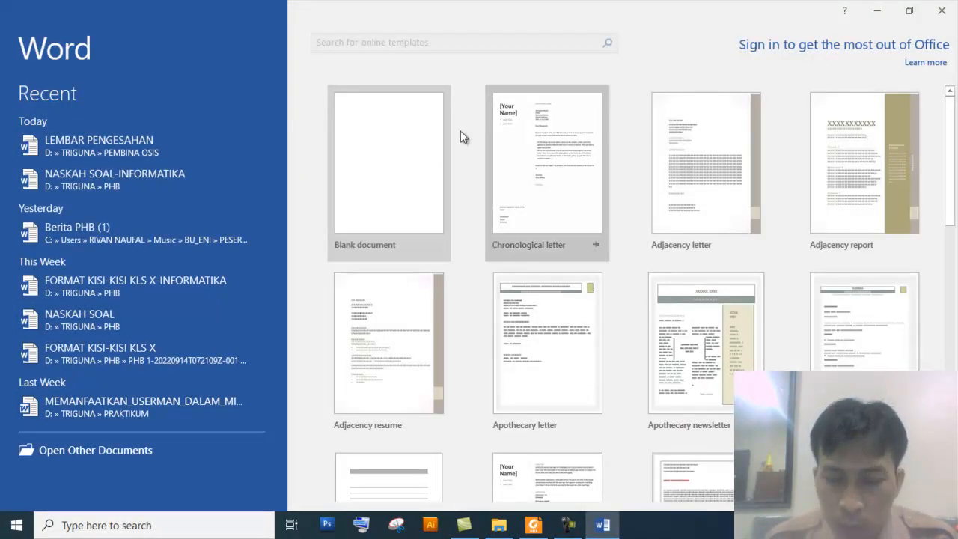
{"action": "left_click", "coordinate": [399, 145]}
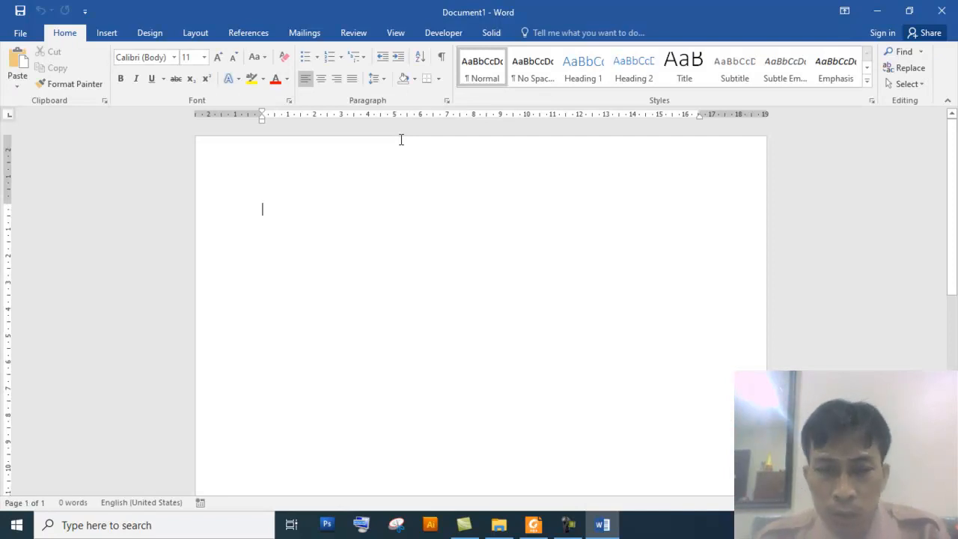
Start the Magnifier tool and zoom in on the blank document page.
{"action": "left_click", "coordinate": [96, 532]}
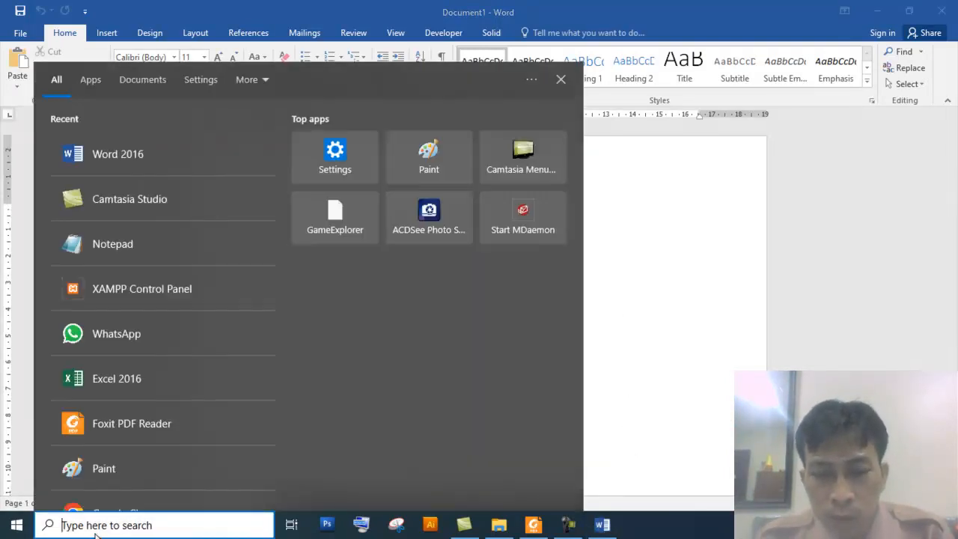
{"action": "type", "text": "MAG"}
{"action": "key", "text": "Return"}
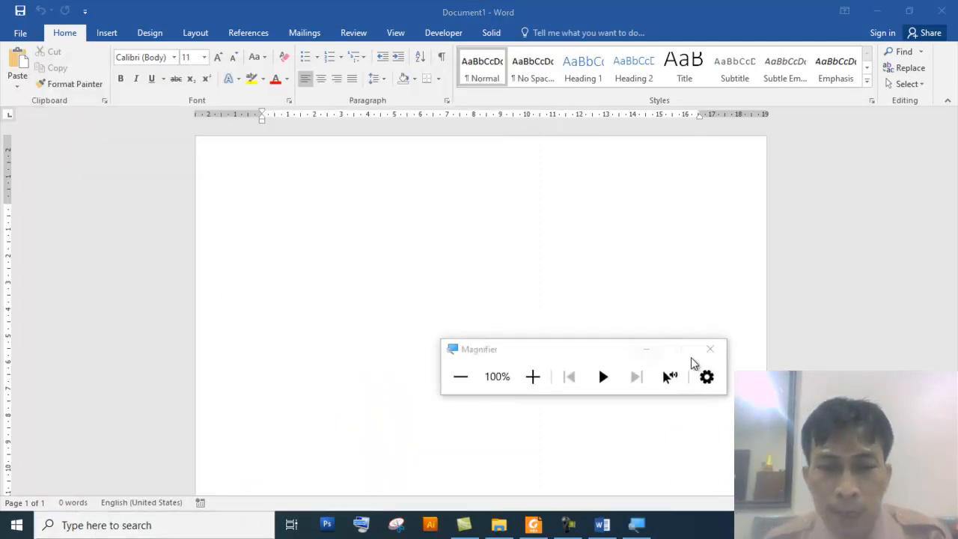
{"action": "left_click", "coordinate": [646, 351]}
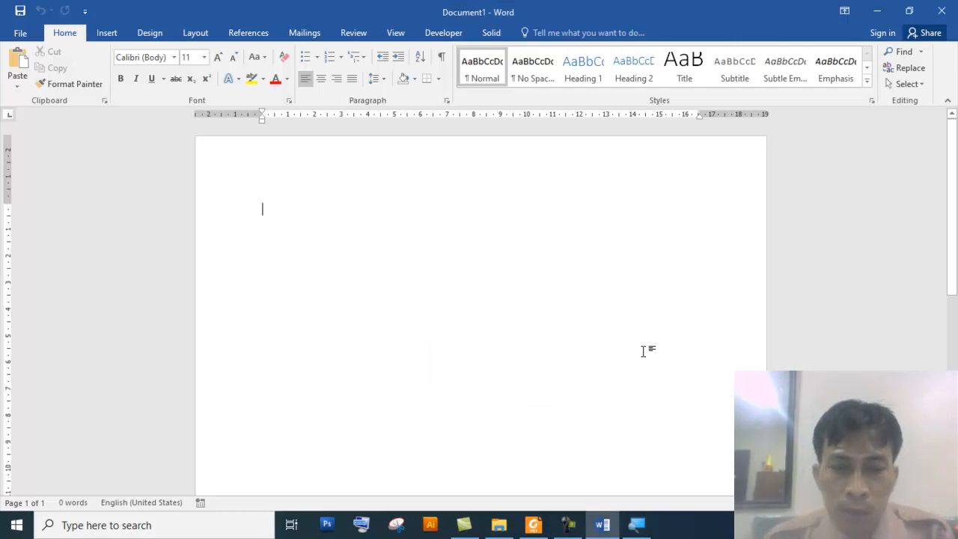
{"action": "key", "text": "super+plus"}
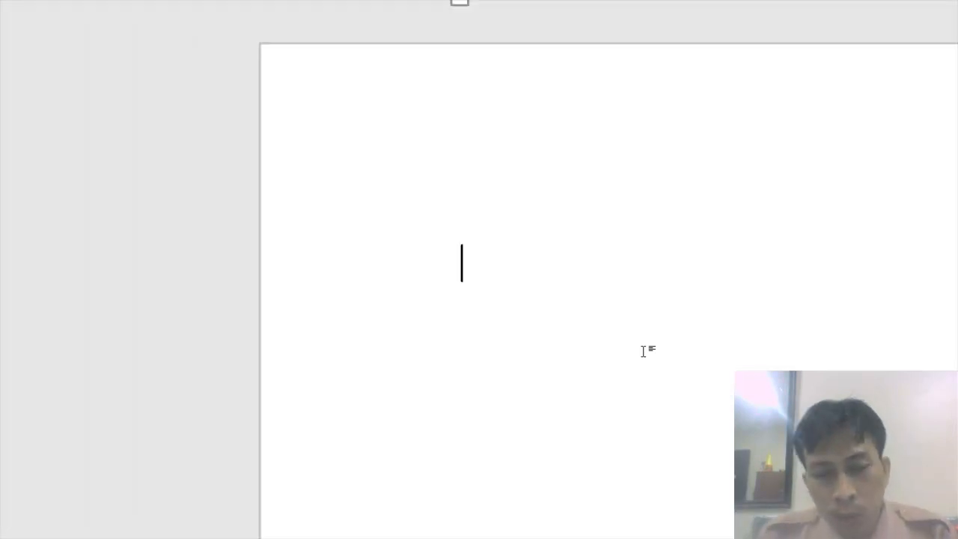
Type the sentence SMA TRIGUNA JAKARTA SEKOLAH UNGGULAN DI JAKARTA SELATAN in the document.
{"action": "type", "text": "M"}
{"action": "key", "text": "BackSpace"}
{"action": "type", "text": "S"}
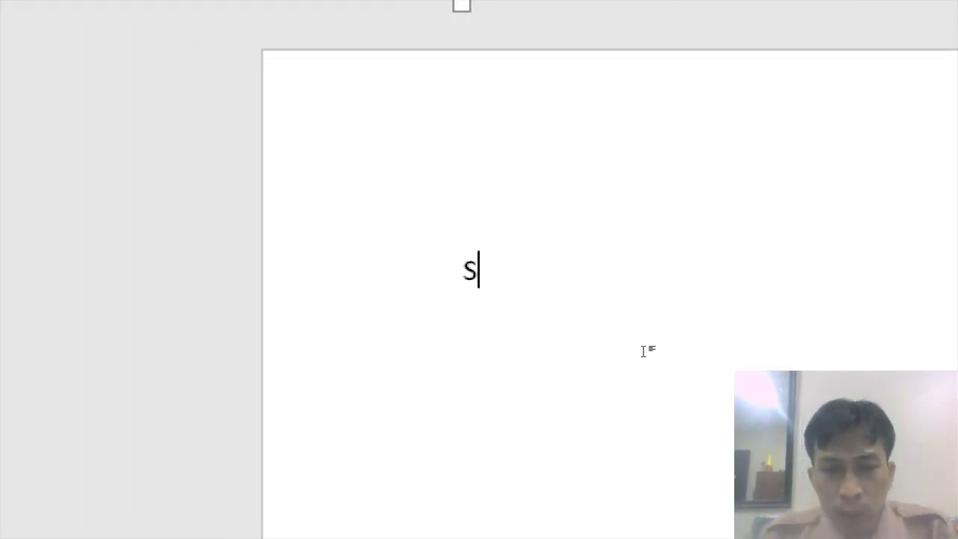
{"action": "type", "text": "MA TRIG"}
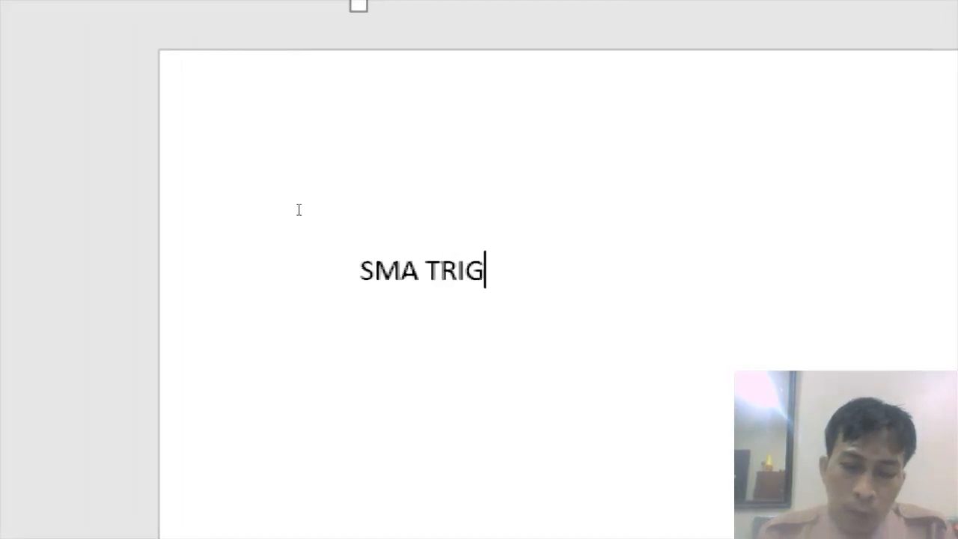
{"action": "type", "text": "UNAK"}
{"action": "key", "text": "BackSpace"}
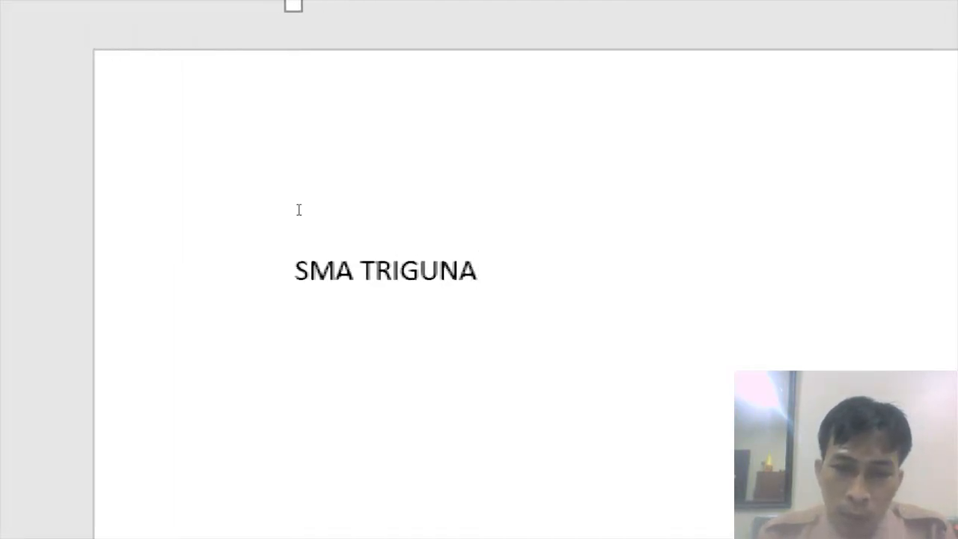
{"action": "type", "text": "JAKART"}
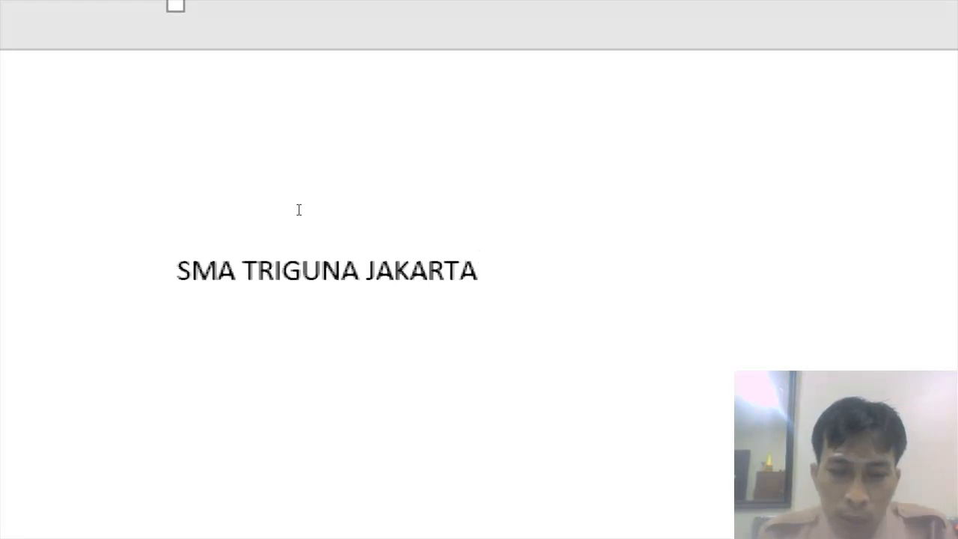
{"action": "type", "text": "A"}
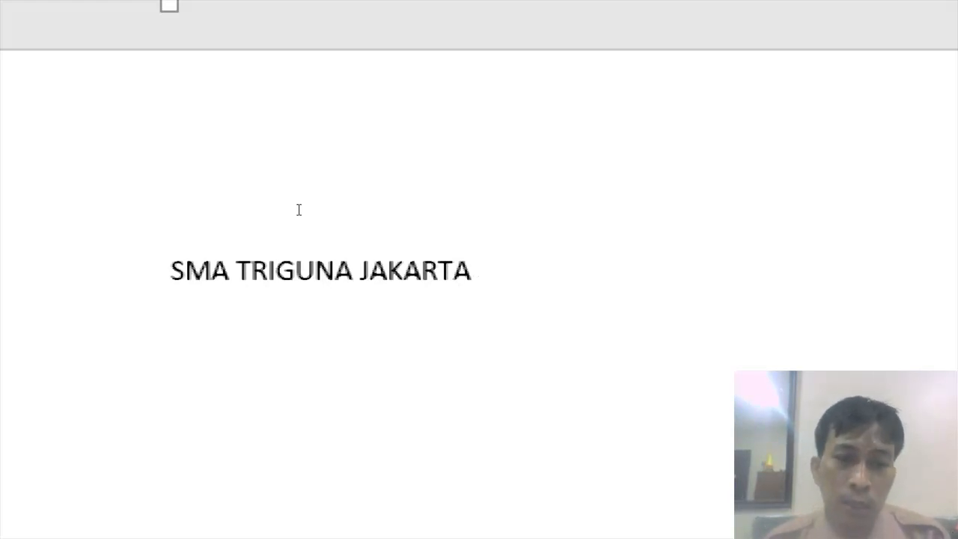
{"action": "type", "text": "SEKOLAH "}
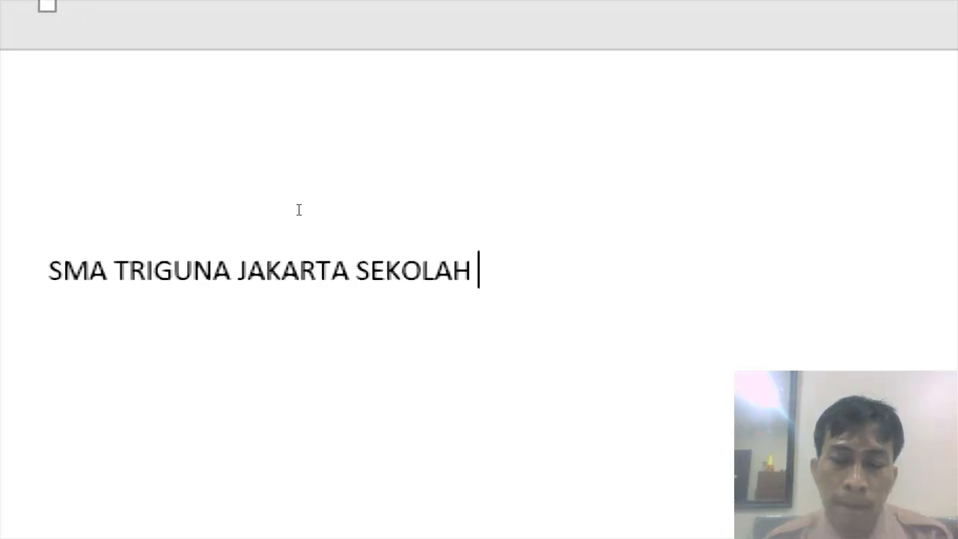
{"action": "type", "text": "UNGGULAN "}
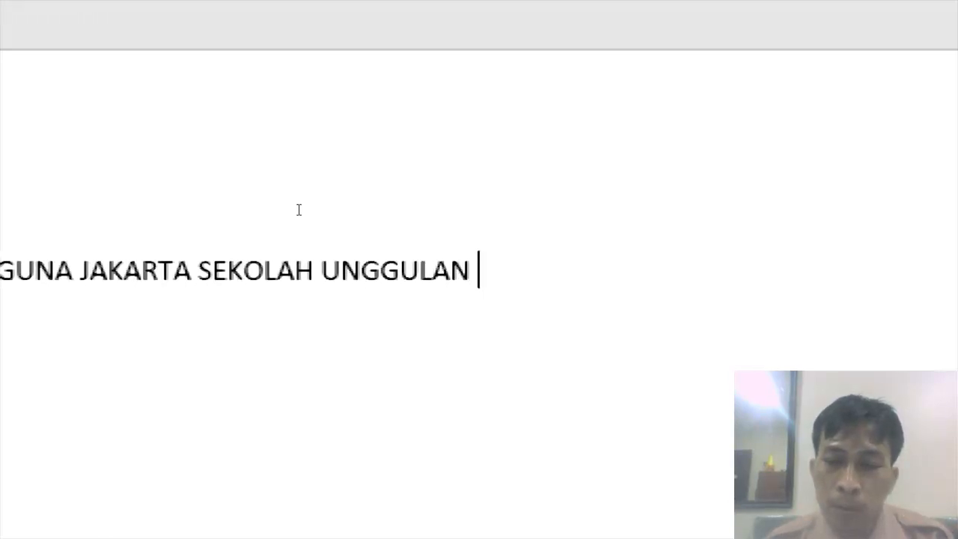
{"action": "type", "text": "DI JAKARTA"}
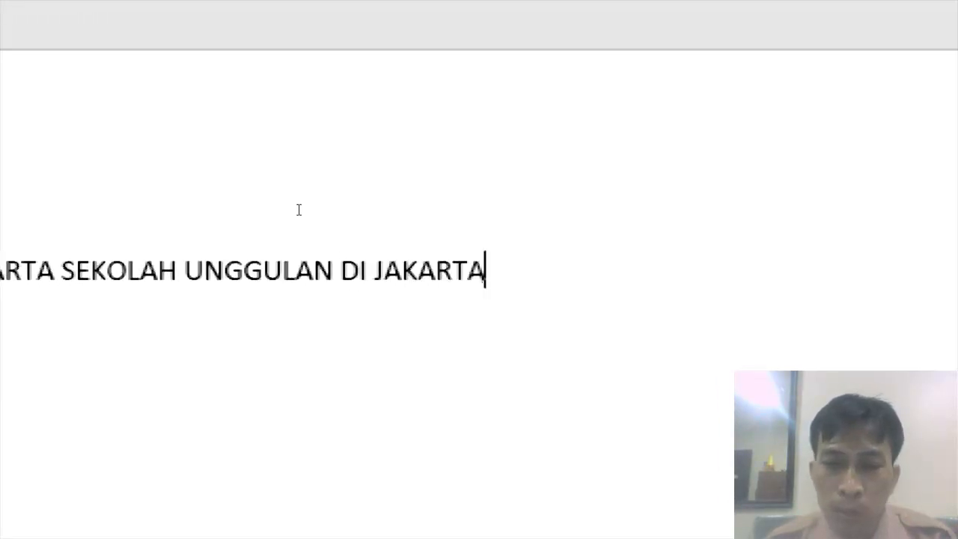
{"action": "type", "text": " SELATAN"}
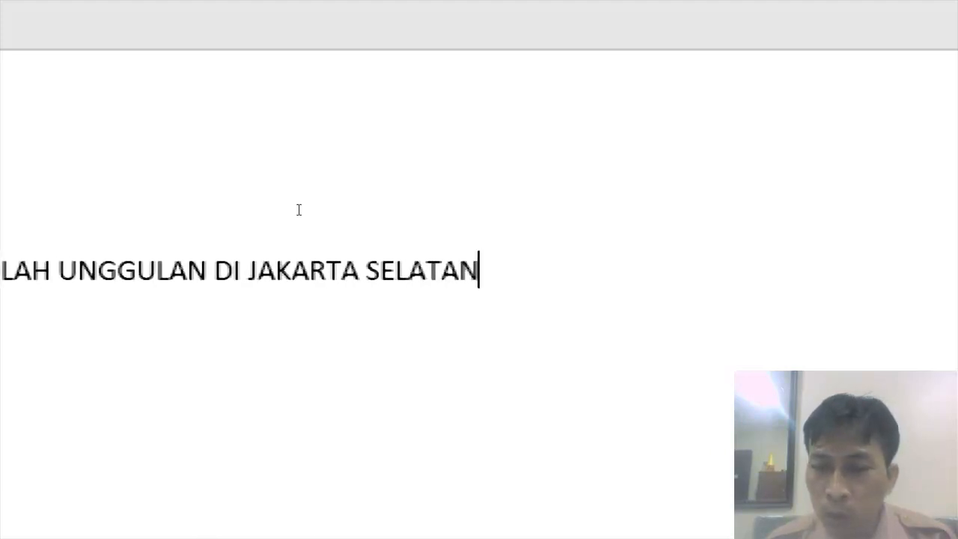
Place the text cursor directly before the word UNGGULAN and reposition the On-Screen Keyboard window.
{"action": "key", "text": "Home"}
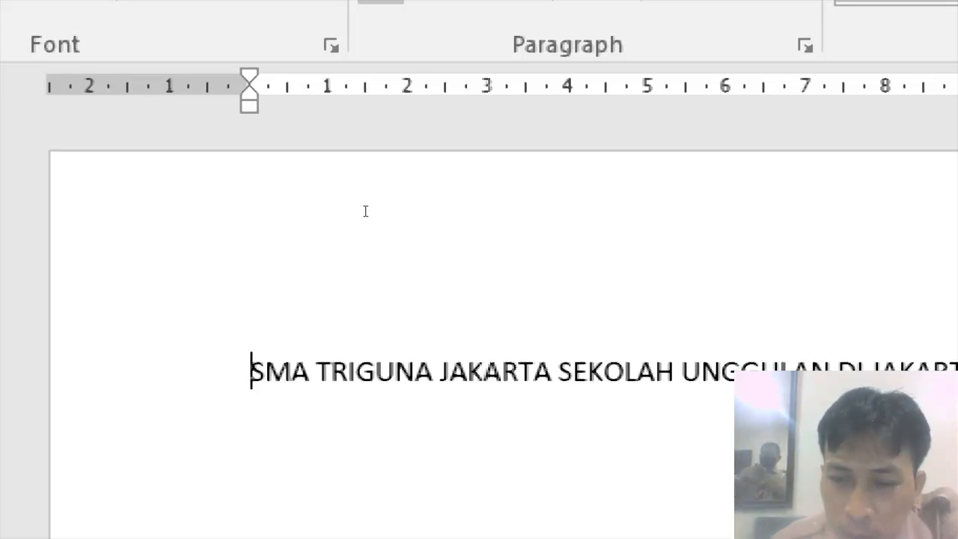
{"action": "double_click", "coordinate": [427, 209]}
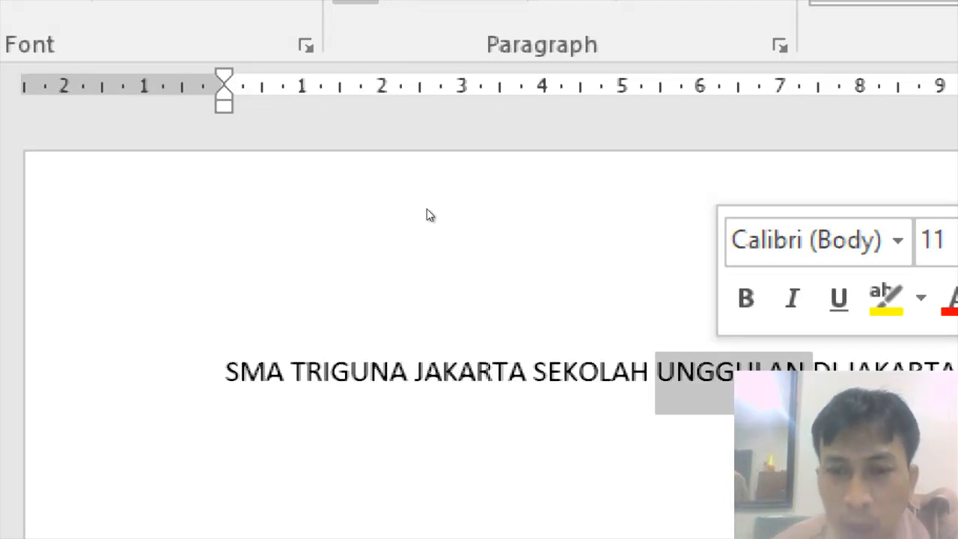
{"action": "left_click", "coordinate": [427, 210]}
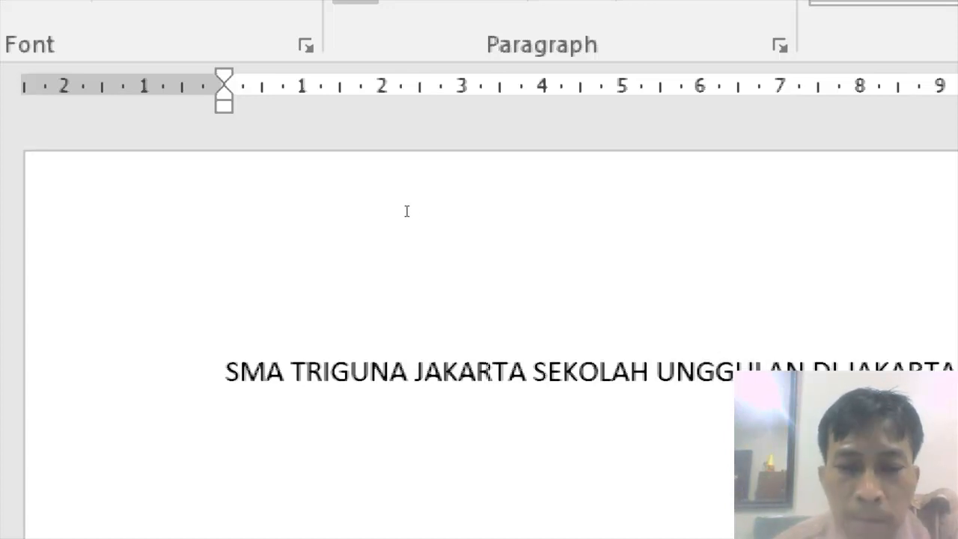
{"action": "key", "text": "Left"}
{"action": "key", "text": "Left"}
{"action": "key", "text": "Left"}
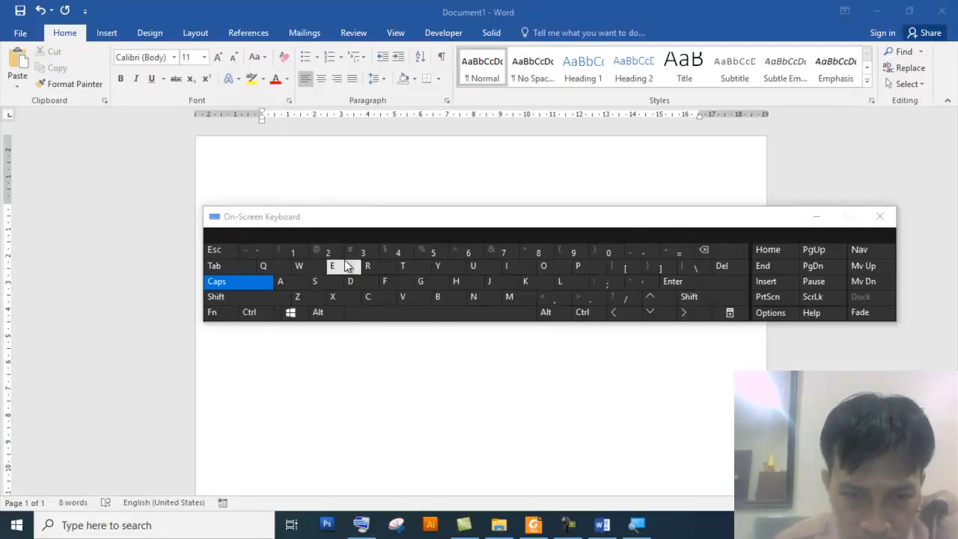
{"action": "left_click_drag", "start_coordinate": [366, 226], "coordinate": [439, 249]}
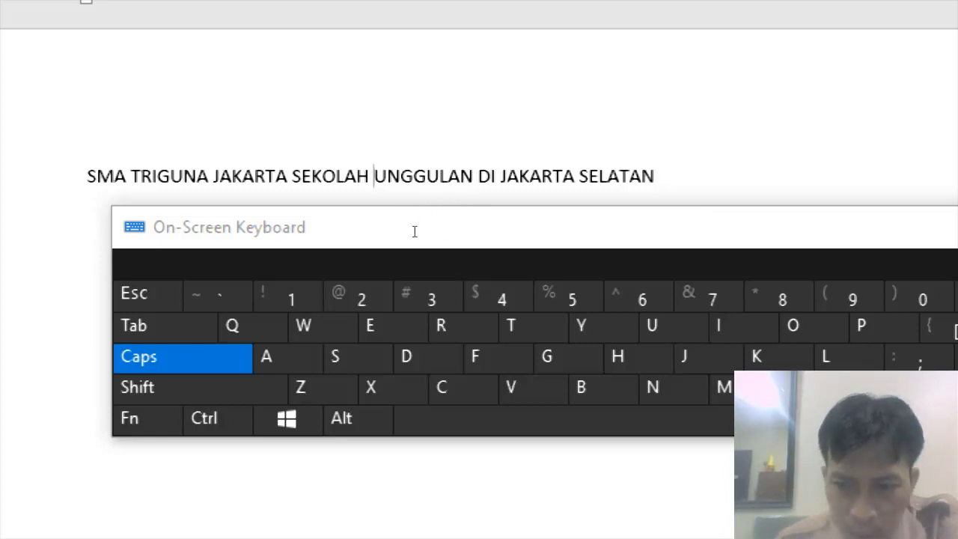
Extend a selection over UNGGULAN character by character, then collapse it again.
{"action": "key", "text": "shift"}
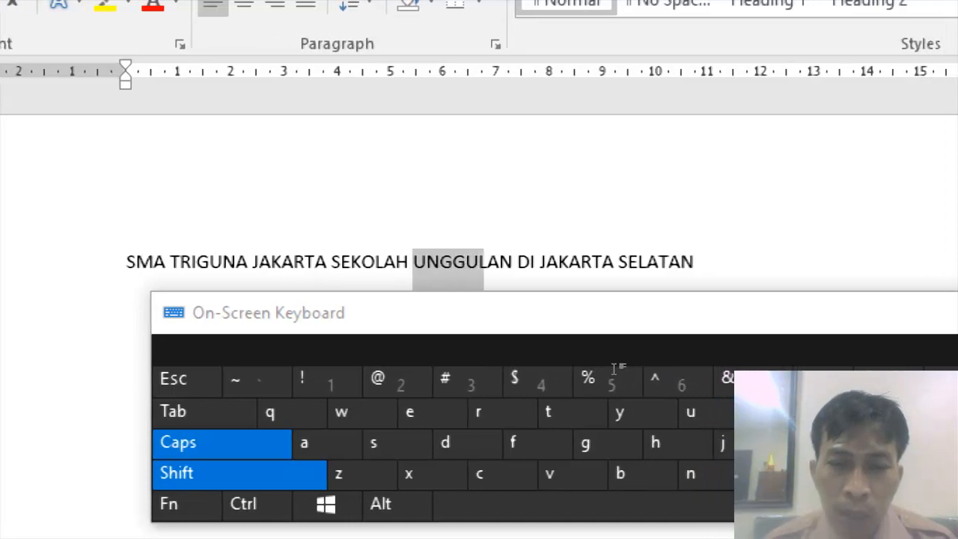
{"action": "key", "text": "shift+Right"}
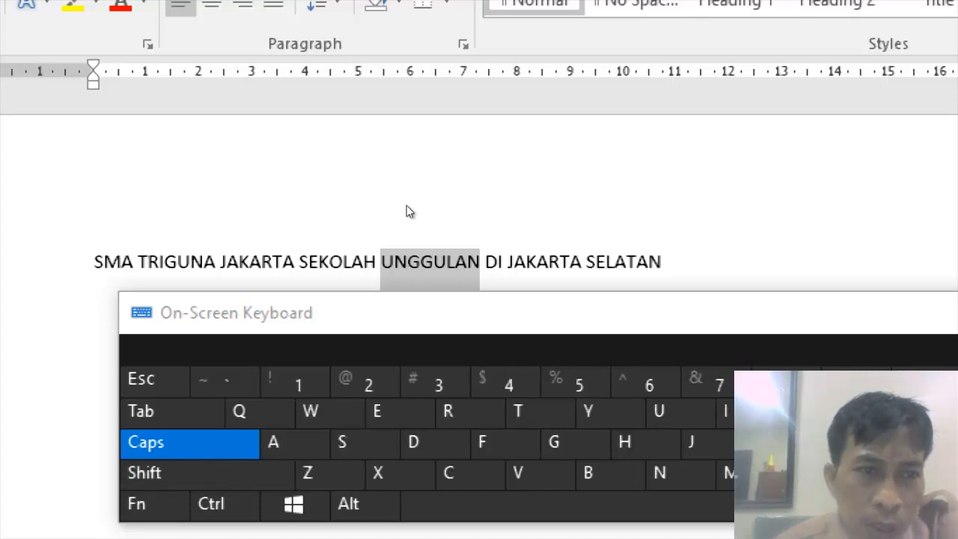
{"action": "key", "text": "Left"}
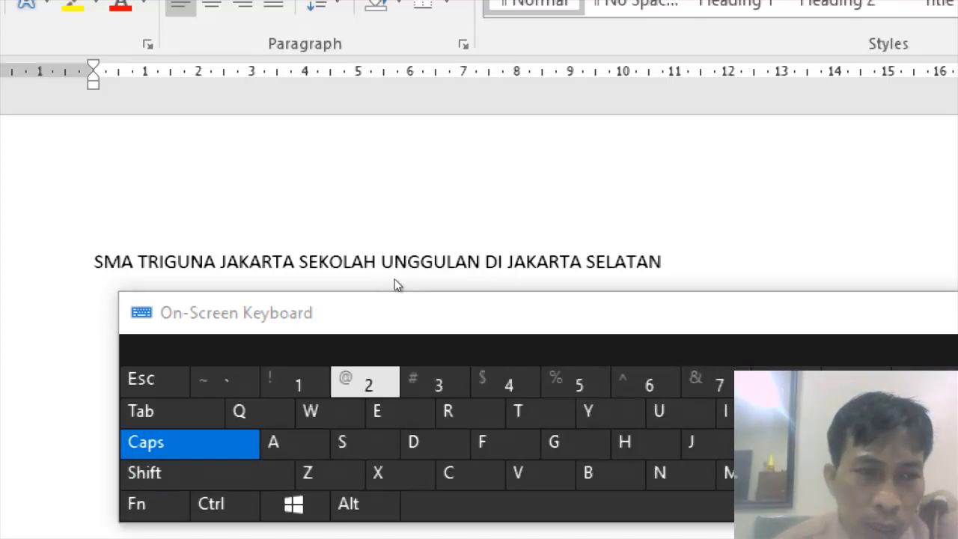
Select UNGGULAN word-wise and move it to the beginning of the sentence with Cut and Paste.
{"action": "key", "text": "shift"}
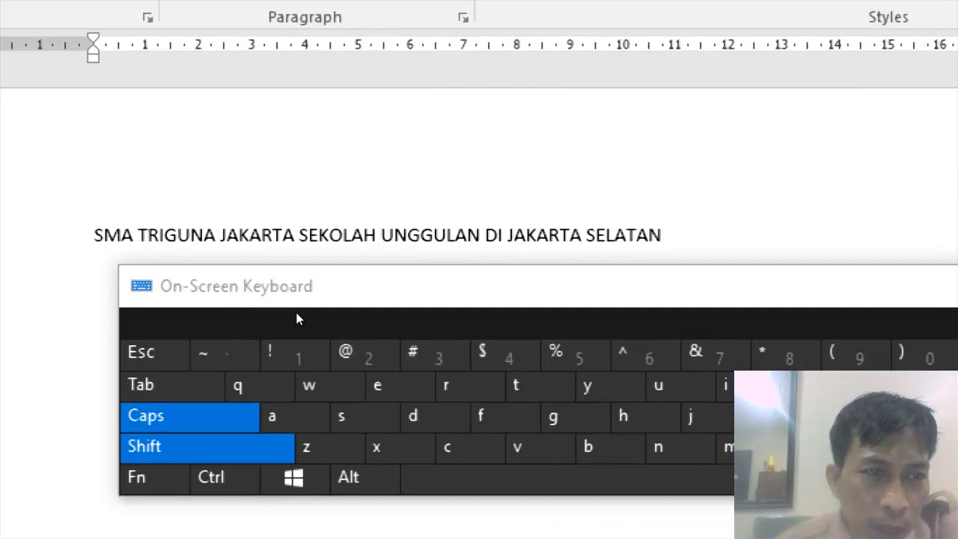
{"action": "key", "text": "ctrl"}
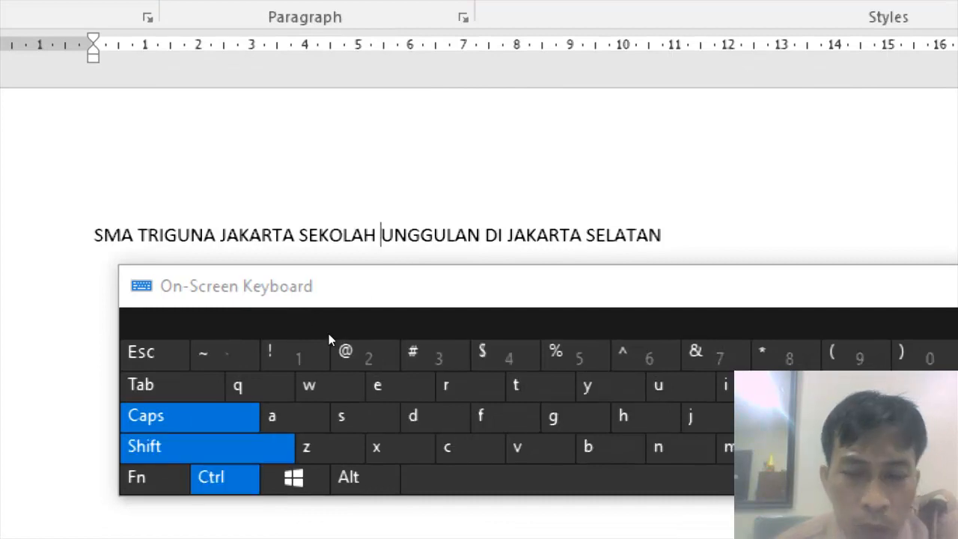
{"action": "key", "text": "ctrl+shift+Right"}
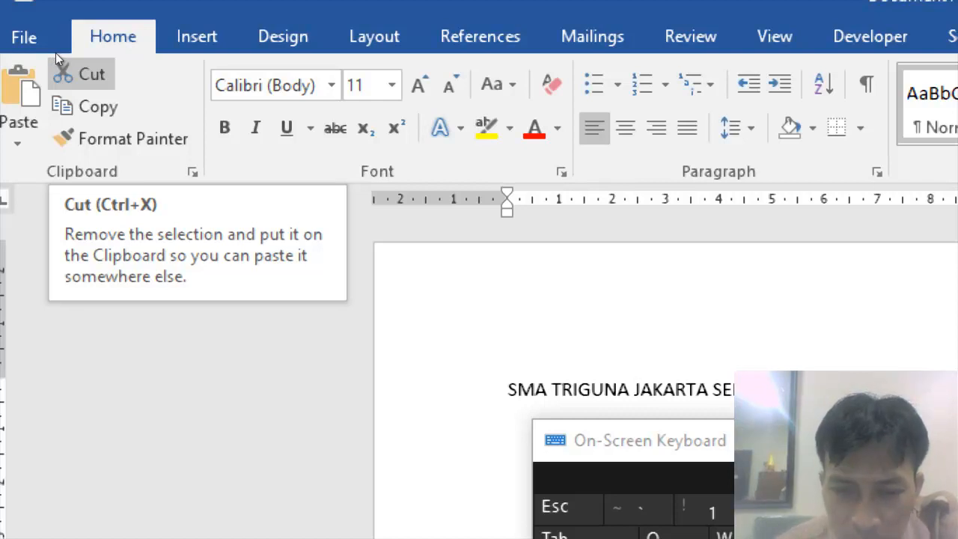
{"action": "left_click", "coordinate": [55, 54]}
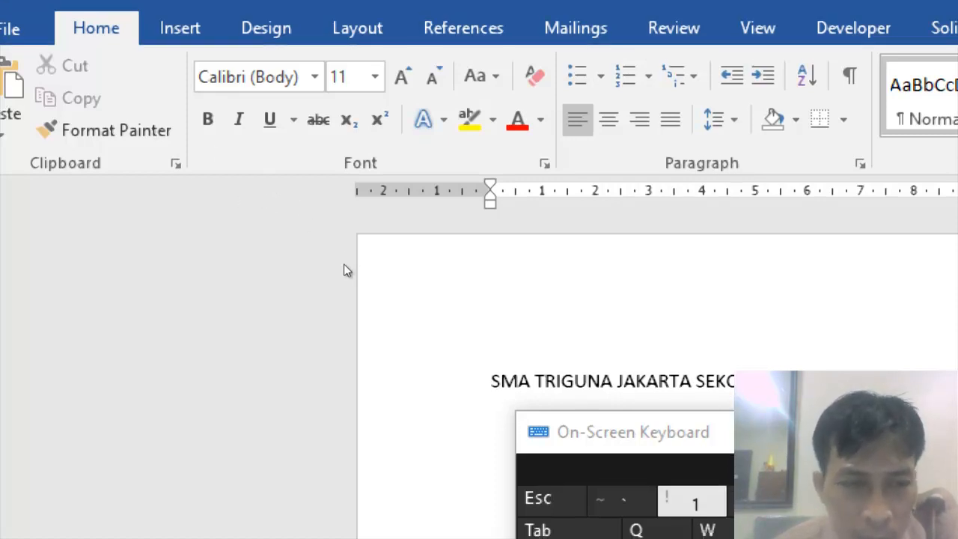
{"action": "left_click", "coordinate": [19, 66]}
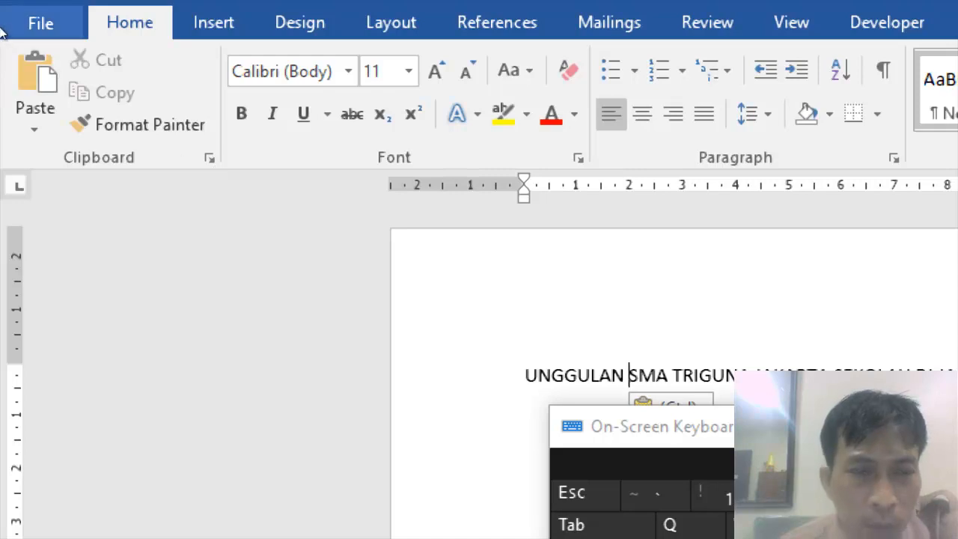
Paste UNGGULAN twice more at the beginning of the sentence.
{"action": "left_click", "coordinate": [20, 64]}
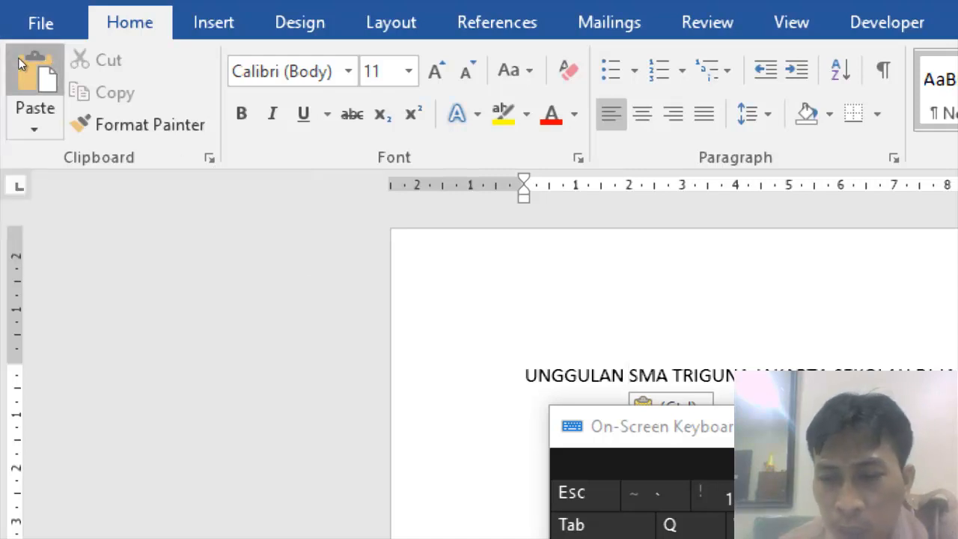
{"action": "left_click", "coordinate": [20, 63]}
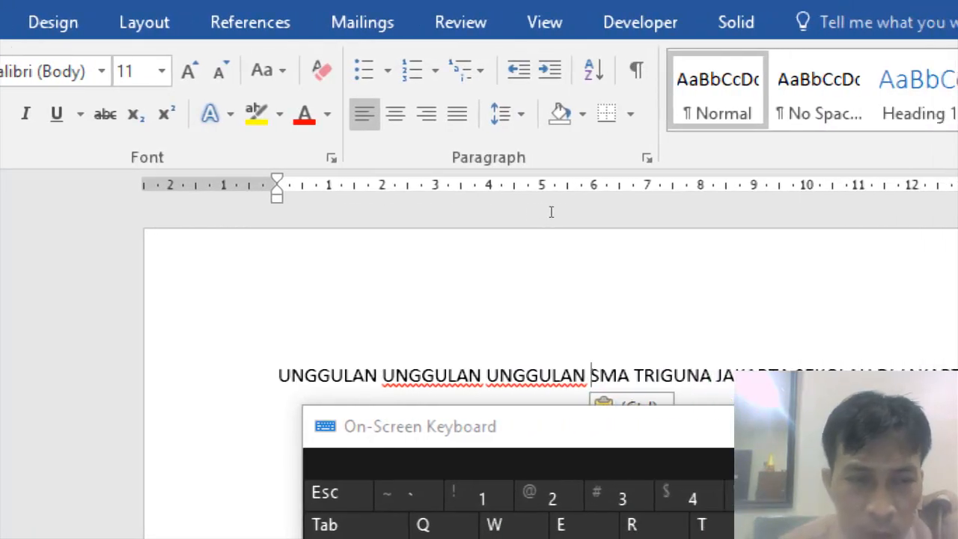
Cut the word SEKOLAH and paste it before each of the three UNGGULAN words at the start.
{"action": "double_click", "coordinate": [838, 374]}
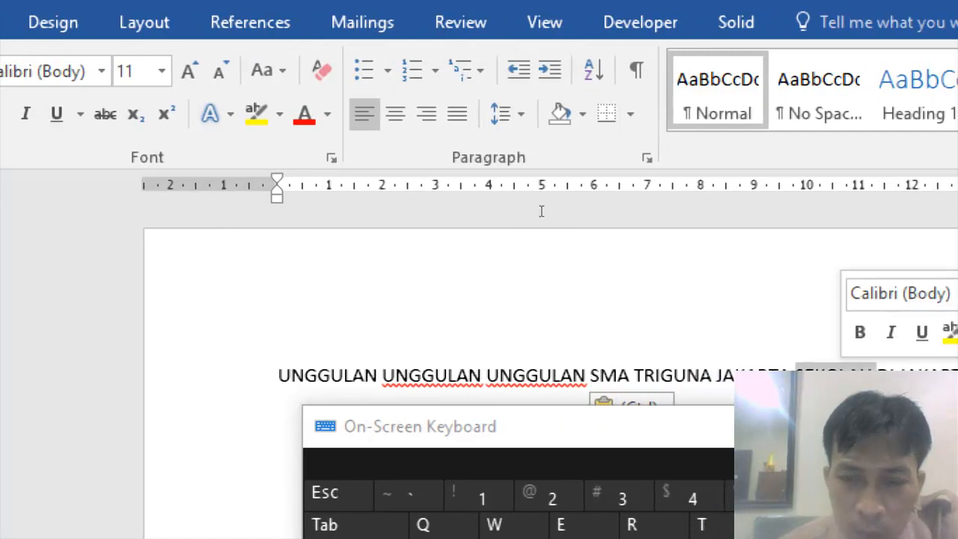
{"action": "left_click", "coordinate": [56, 59]}
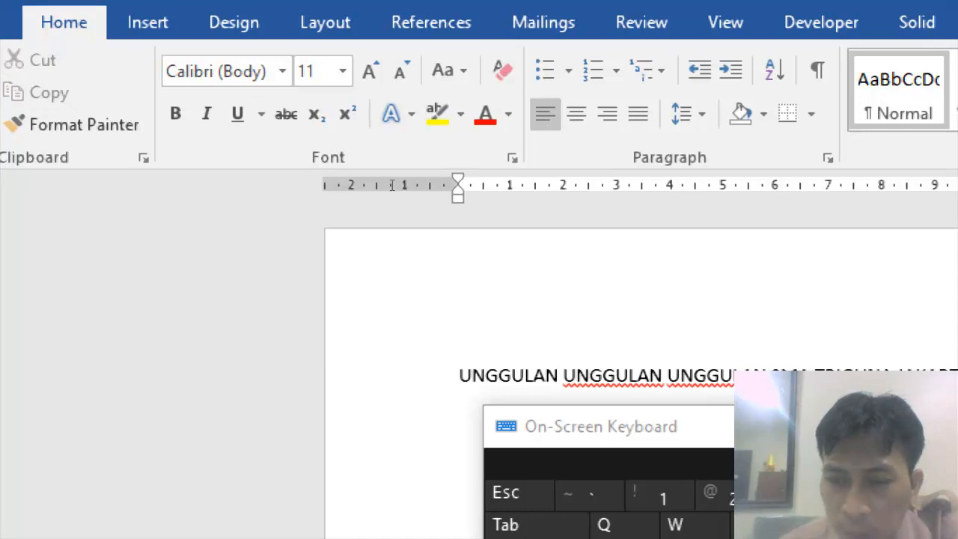
{"action": "left_click", "coordinate": [107, 119]}
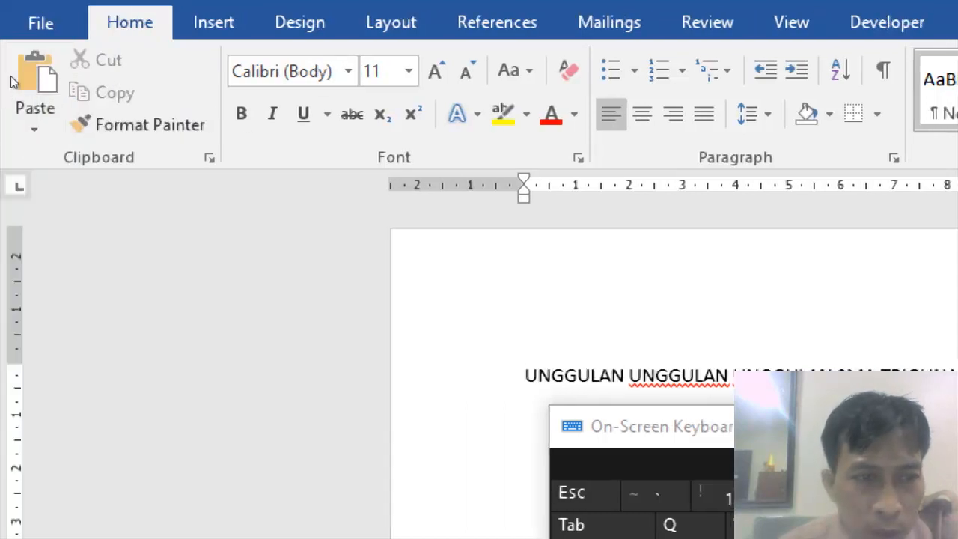
{"action": "left_click", "coordinate": [20, 71]}
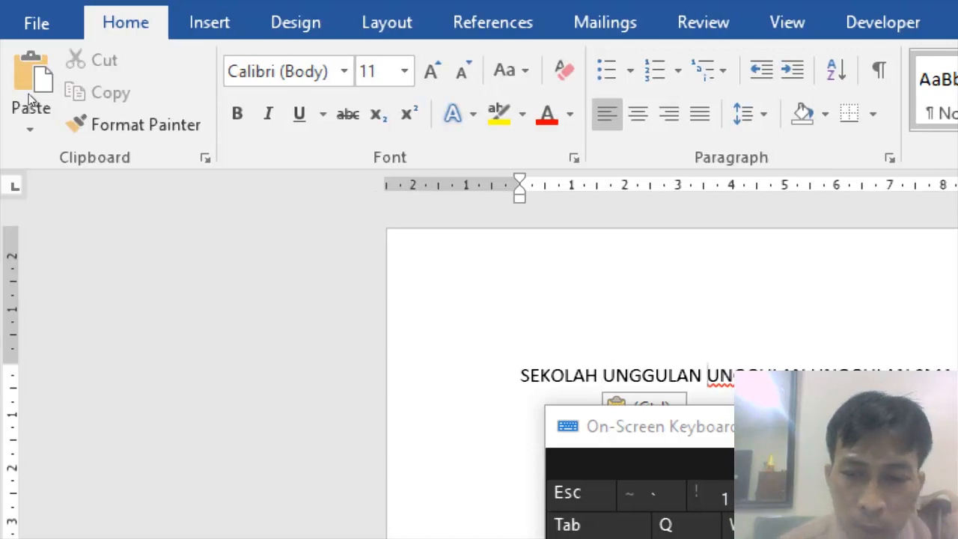
{"action": "left_click", "coordinate": [24, 68]}
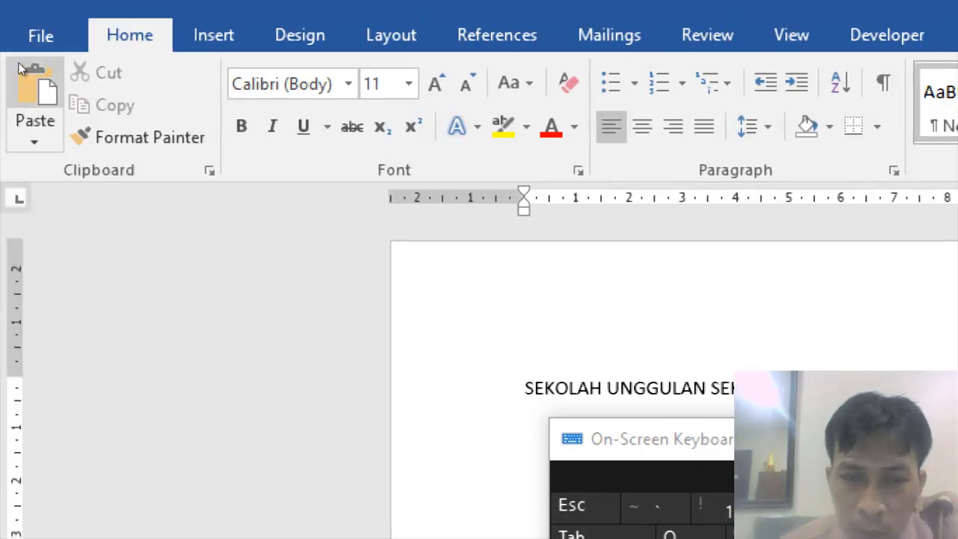
{"action": "left_click", "coordinate": [18, 62]}
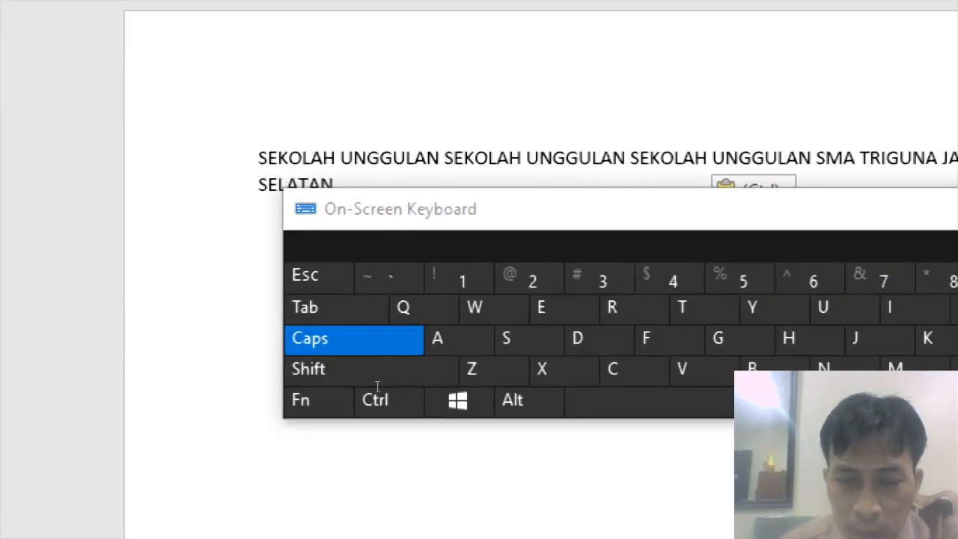
Switch to the MODUL INFORMATIKA.pdf in Foxit PDF Reader to read the Cut, Copy and Paste section.
{"action": "key", "text": "super+minus"}
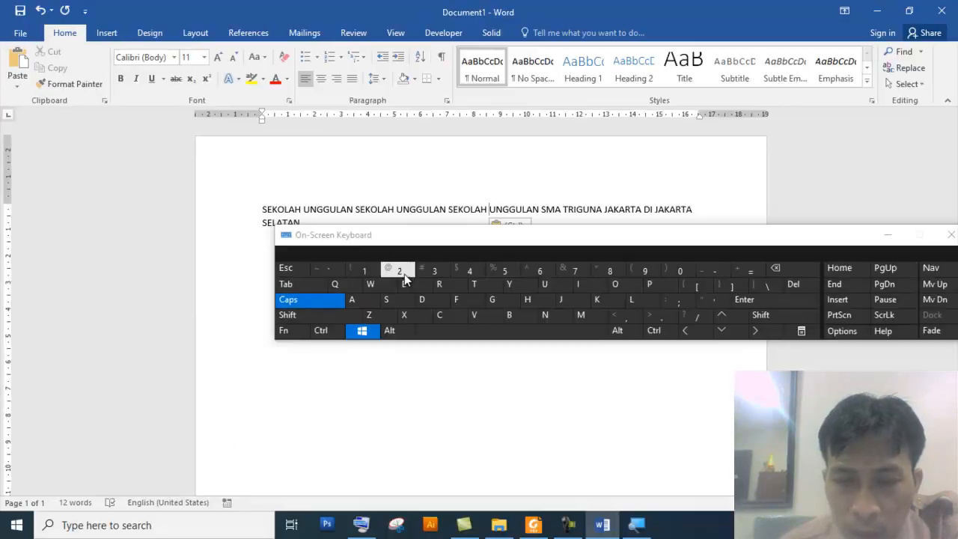
{"action": "left_click", "coordinate": [531, 526]}
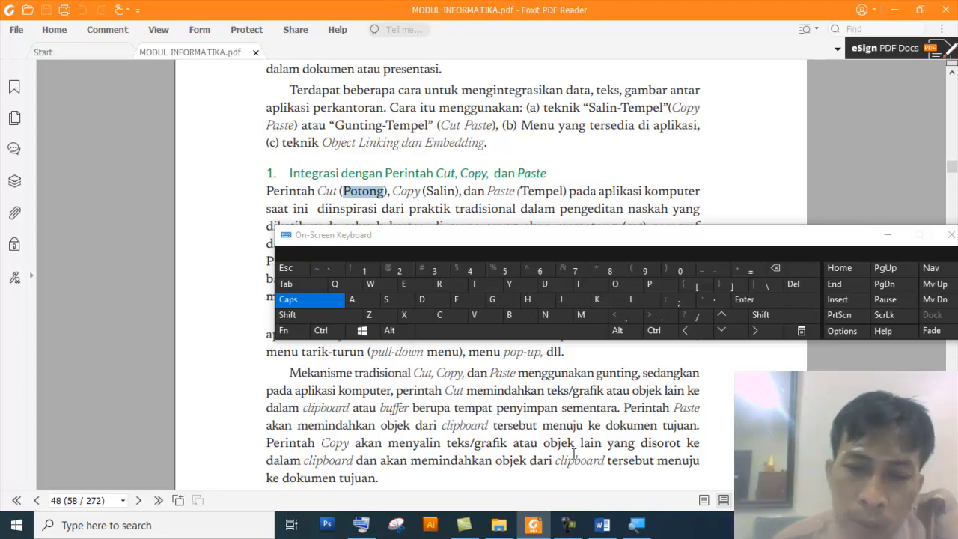
{"action": "left_click", "coordinate": [548, 481]}
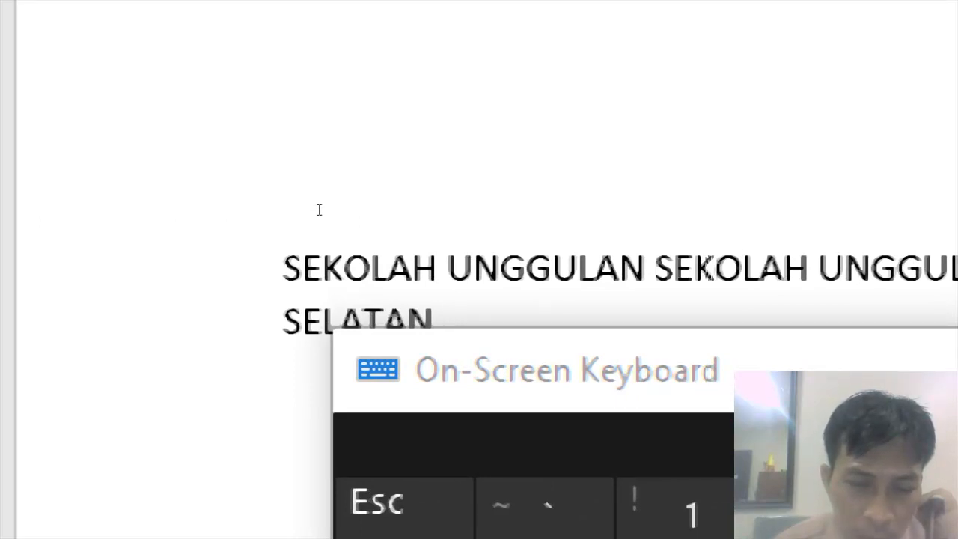
Copy the first UNGGULAN and paste it three times at the beginning of the sentence.
{"action": "double_click", "coordinate": [500, 267]}
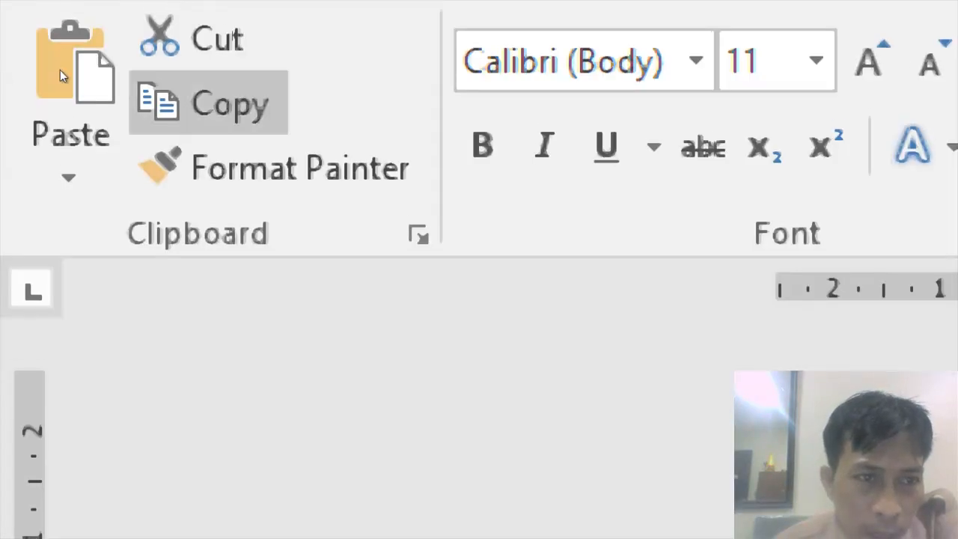
{"action": "left_click", "coordinate": [59, 69]}
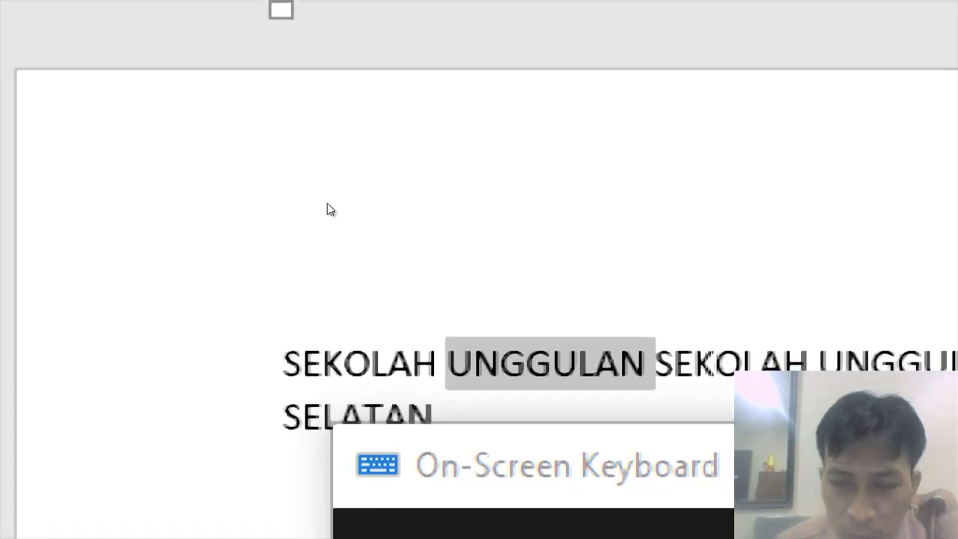
{"action": "left_click", "coordinate": [263, 210]}
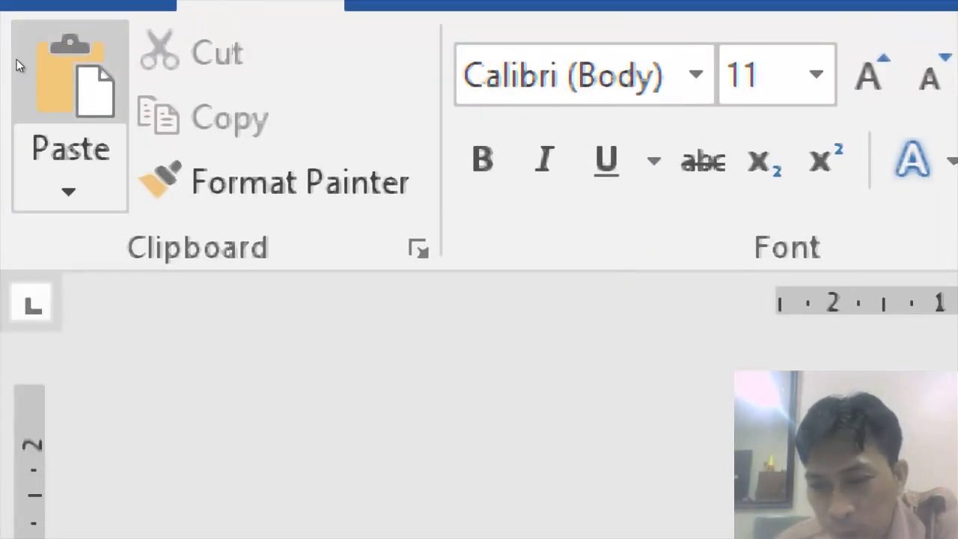
{"action": "left_click", "coordinate": [17, 59]}
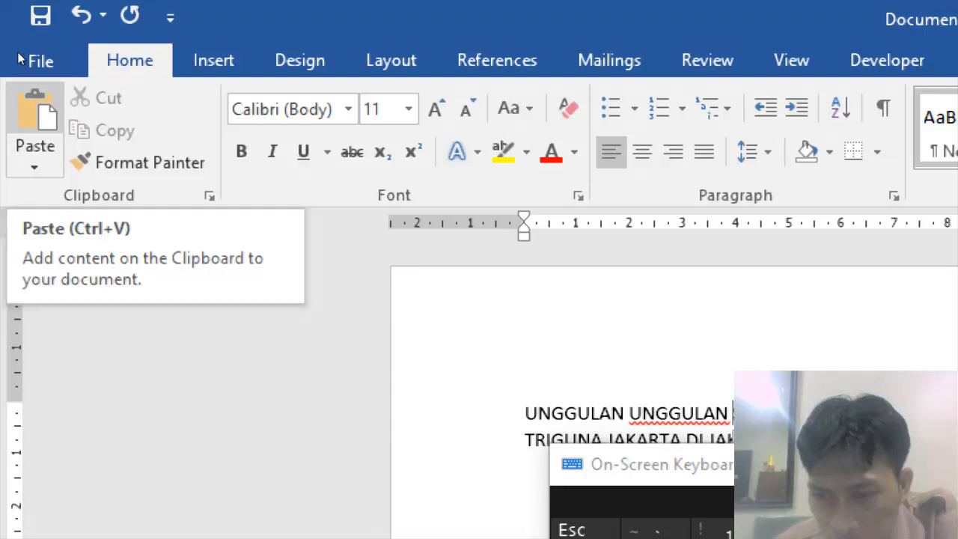
{"action": "left_click", "coordinate": [35, 123]}
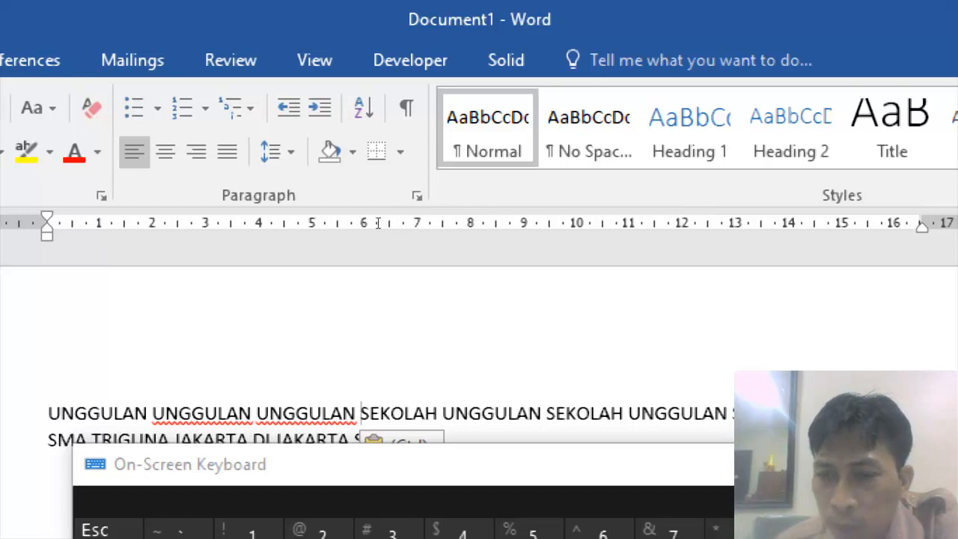
Copy the JAKARTA before SELATAN and paste it after the first and third UNGGULAN words.
{"action": "double_click", "coordinate": [316, 439]}
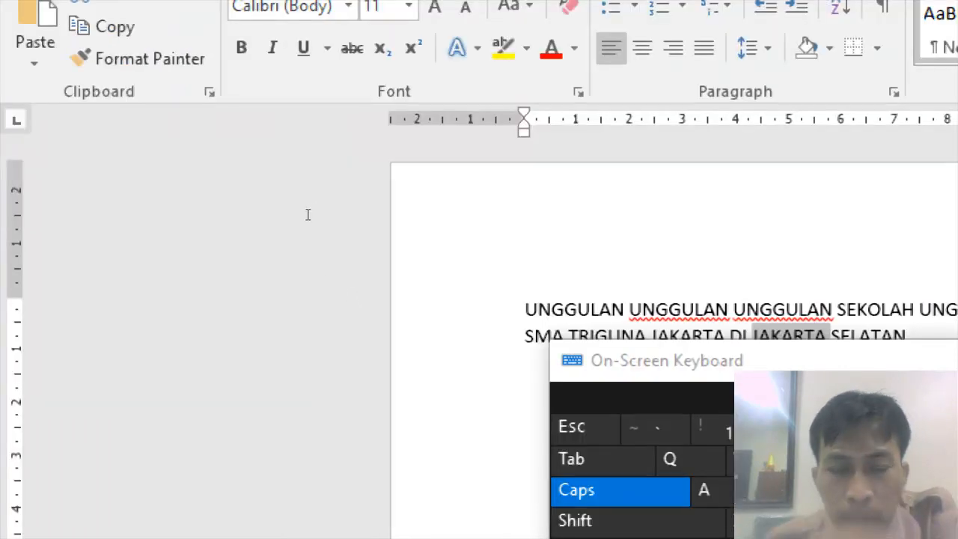
{"action": "left_click", "coordinate": [318, 208]}
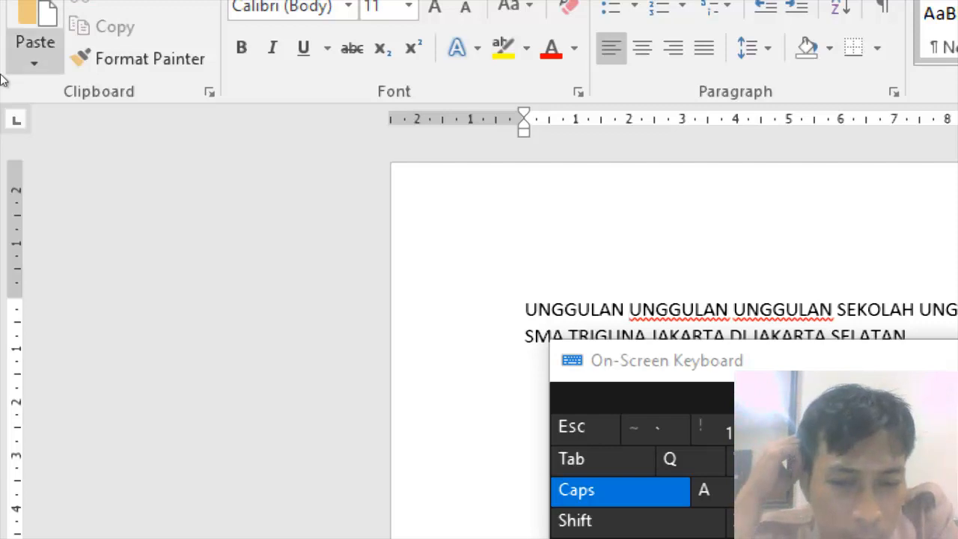
{"action": "left_click", "coordinate": [34, 19]}
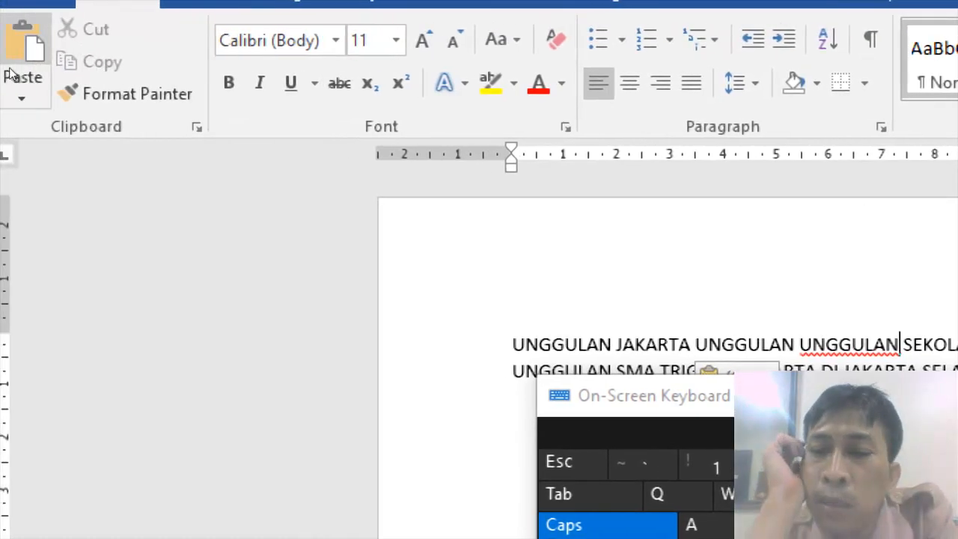
{"action": "left_click", "coordinate": [11, 71]}
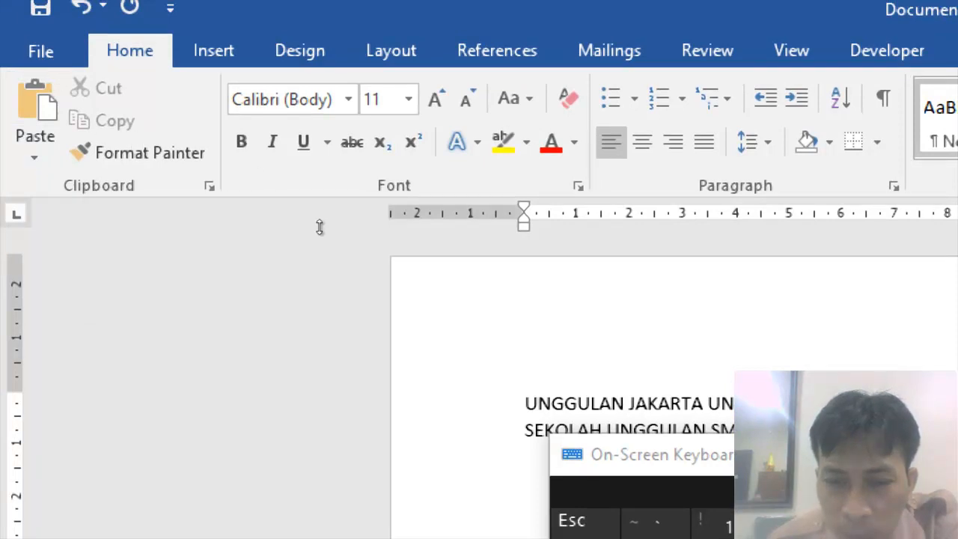
Cut the UNGGULAN following the first JAKARTA using Ctrl and X on the On-Screen Keyboard.
{"action": "key", "text": "ctrl+a"}
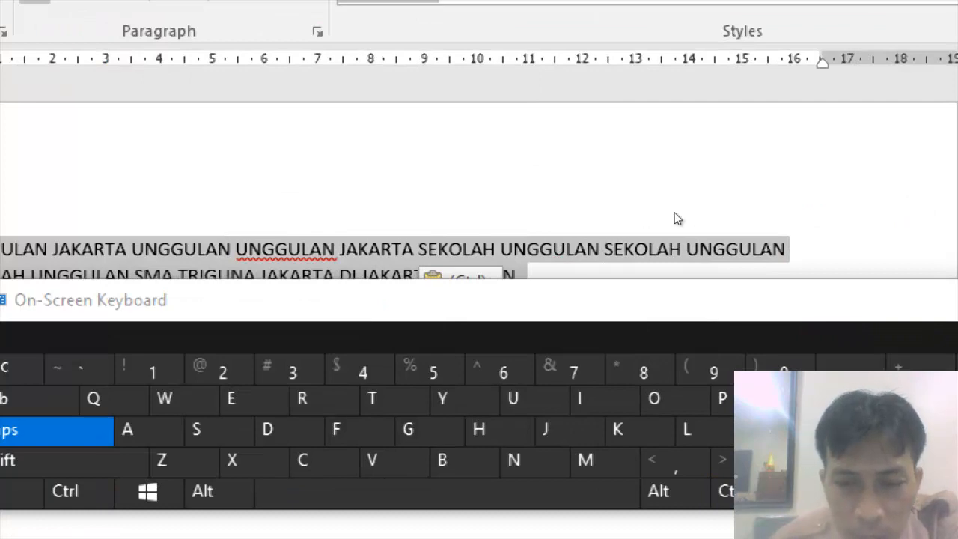
{"action": "left_click_drag", "start_coordinate": [502, 299], "coordinate": [535, 352]}
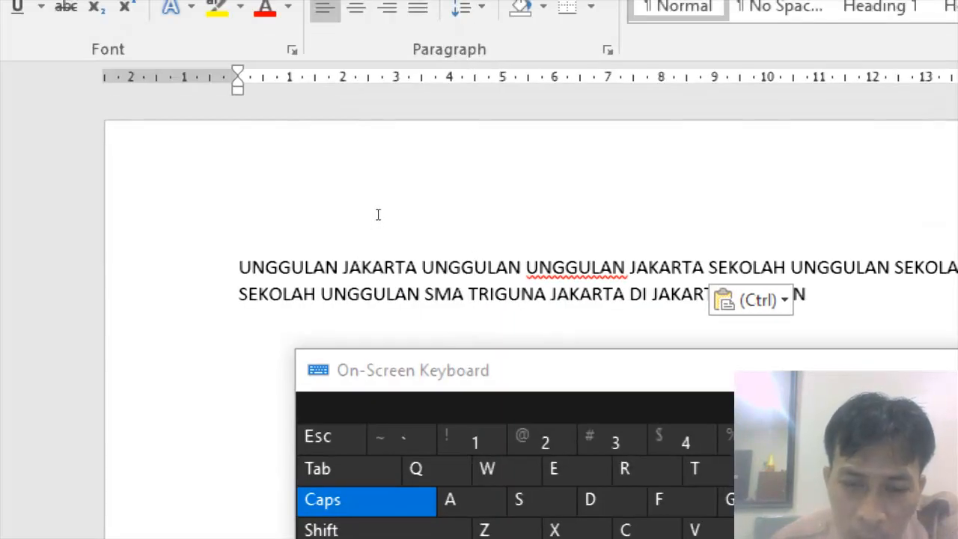
{"action": "double_click", "coordinate": [469, 267]}
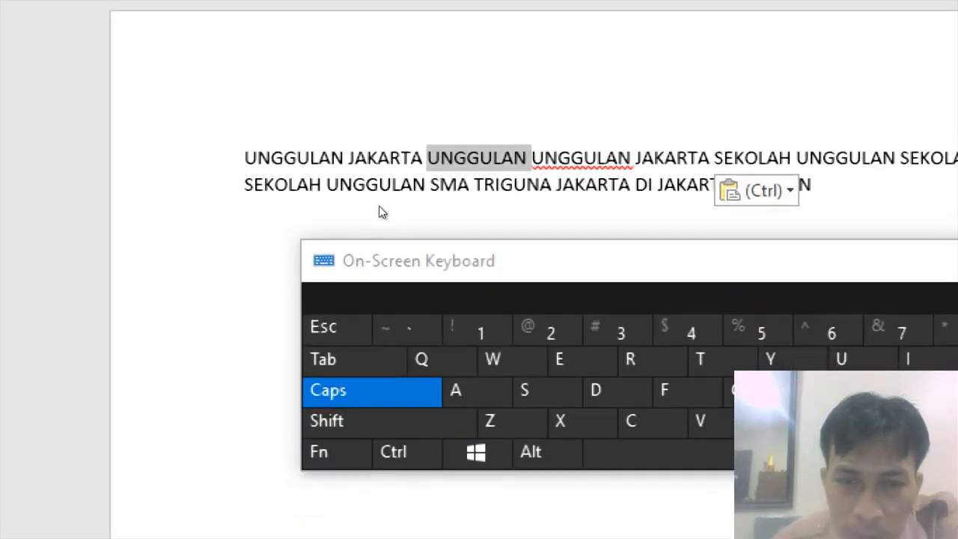
{"action": "left_click", "coordinate": [480, 158]}
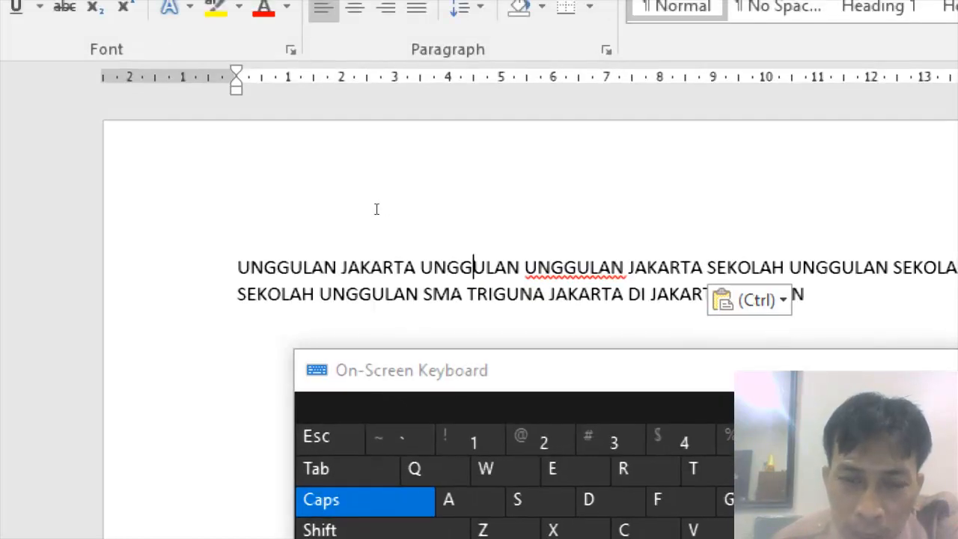
{"action": "double_click", "coordinate": [465, 268]}
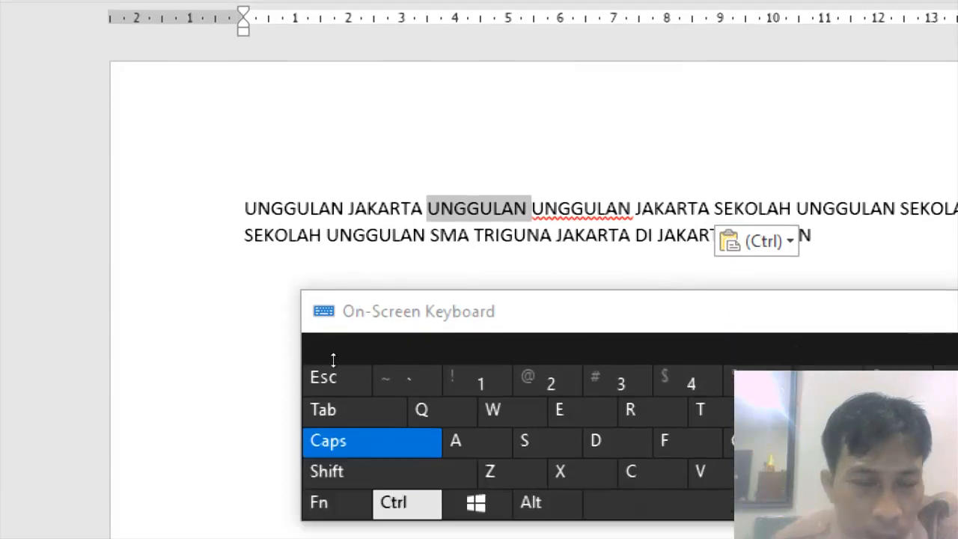
{"action": "left_click", "coordinate": [407, 482]}
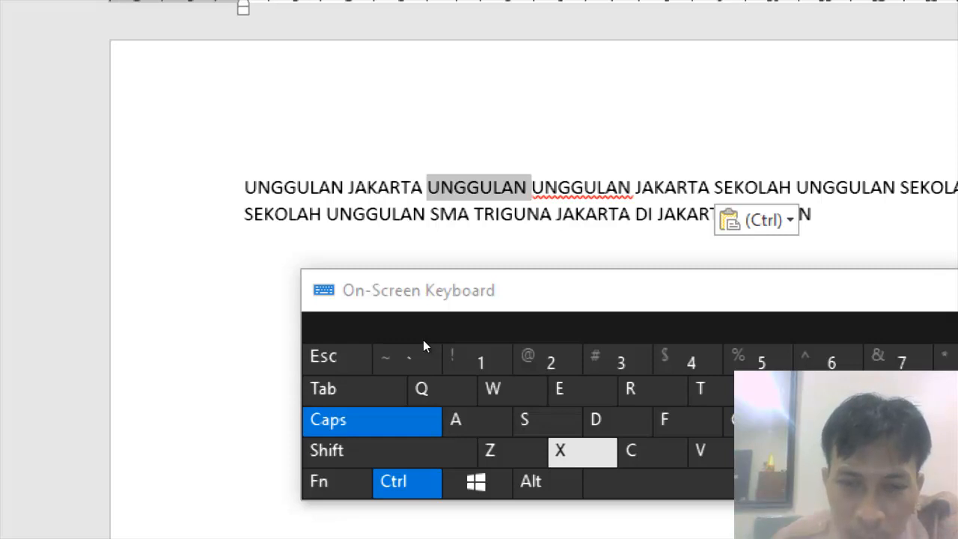
{"action": "left_click", "coordinate": [572, 452]}
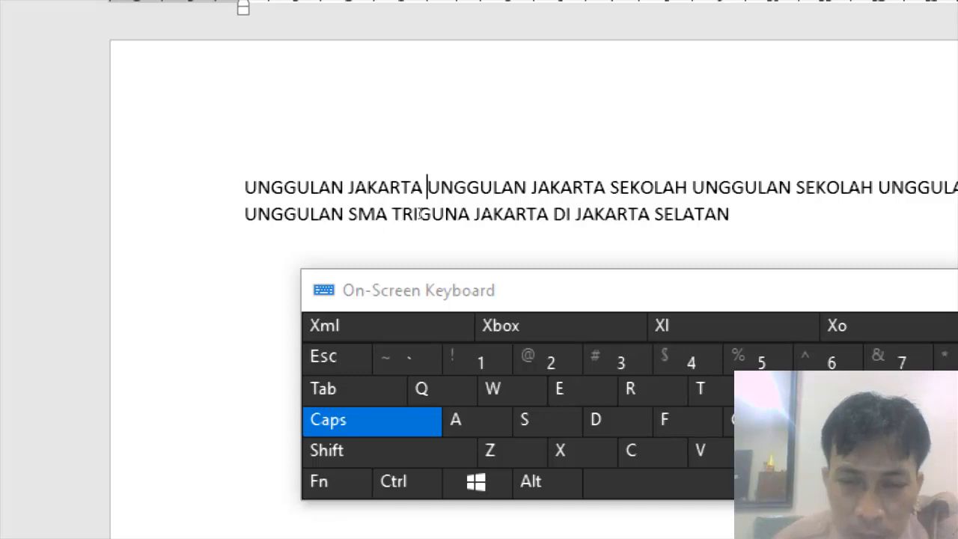
Cut the JAKARTA after the second UNGGULAN and paste it into a new paragraph below the sentence.
{"action": "double_click", "coordinate": [567, 187]}
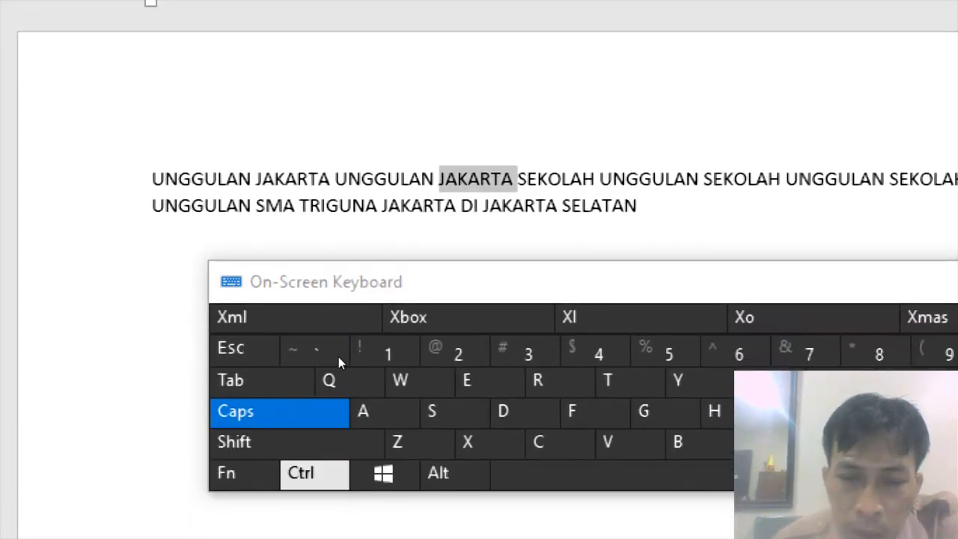
{"action": "key", "text": "ctrl+x"}
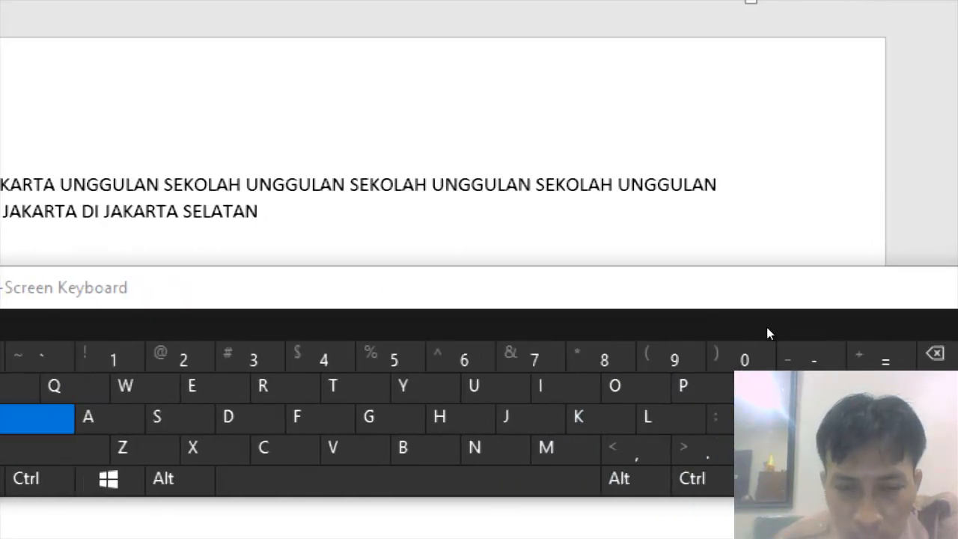
{"action": "key", "text": "Return"}
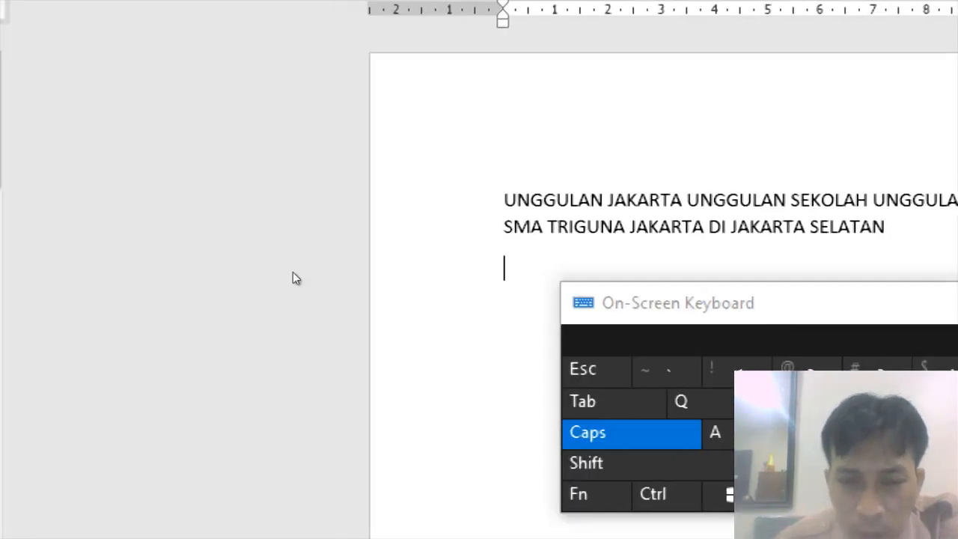
{"action": "left_click", "coordinate": [335, 353]}
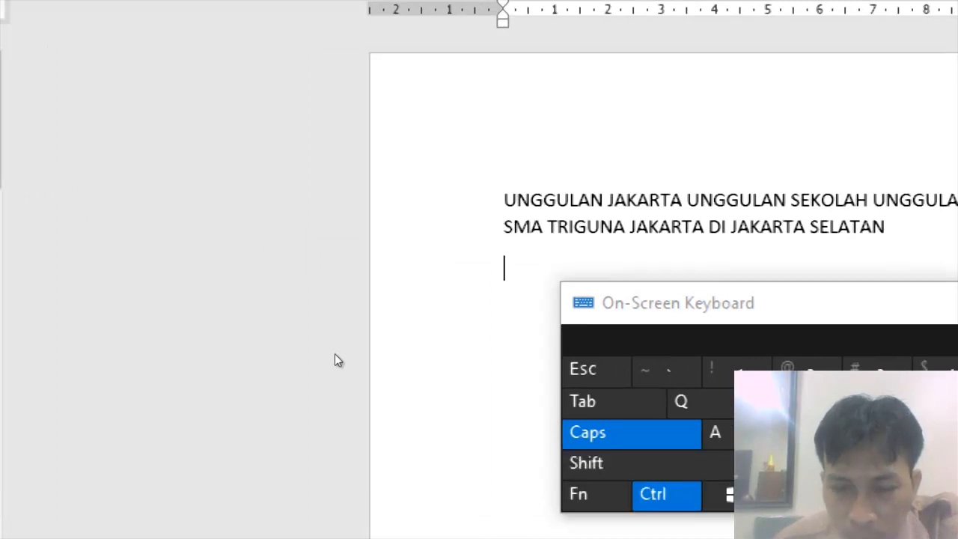
{"action": "key", "text": "ctrl+v"}
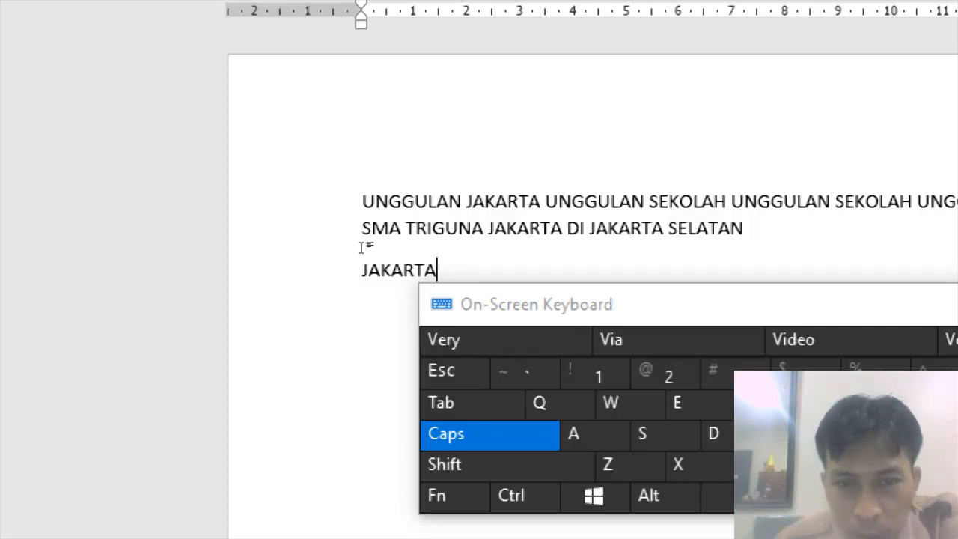
Paste JAKARTA twice more in the new paragraph.
{"action": "key", "text": "shift"}
{"action": "key", "text": "ctrl"}
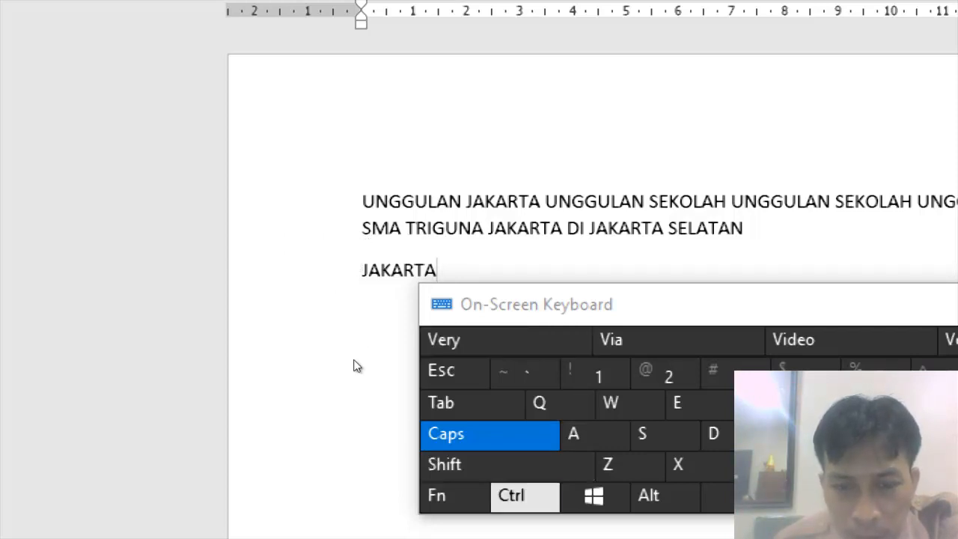
{"action": "key", "text": "ctrl+v"}
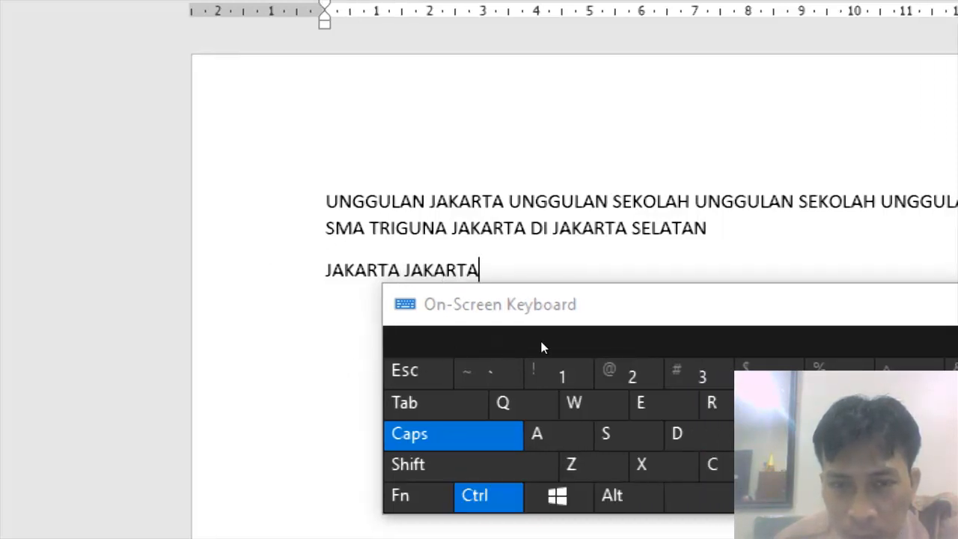
{"action": "key", "text": "ctrl+v"}
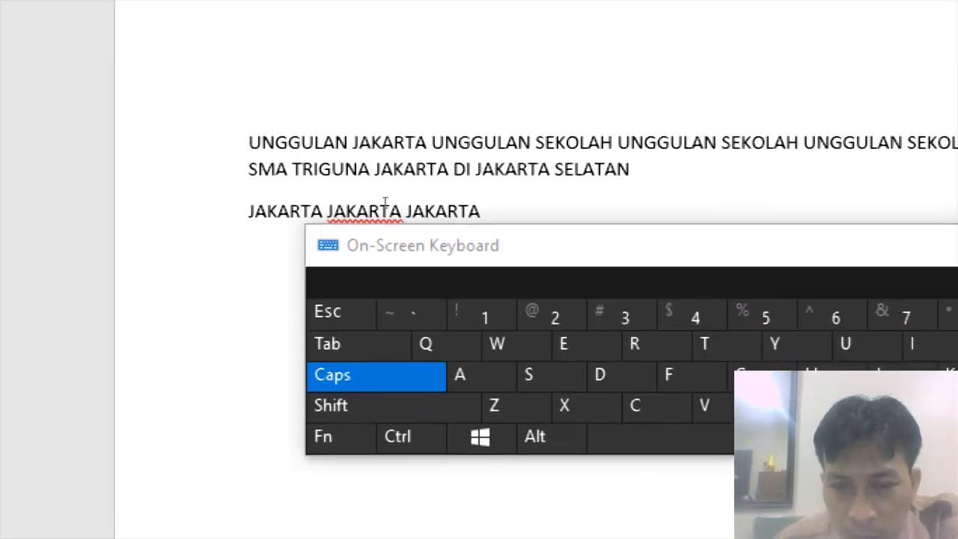
Copy the UNGGULAN after the first JAKARTA and paste it at the end of the JAKARTA paragraph using the On-Screen Keyboard.
{"action": "double_click", "coordinate": [485, 142]}
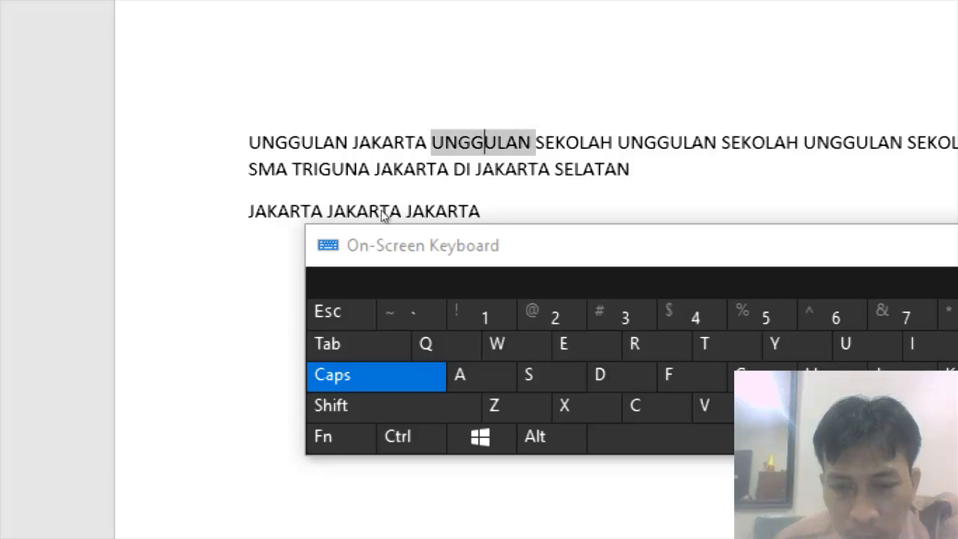
{"action": "key", "text": "super"}
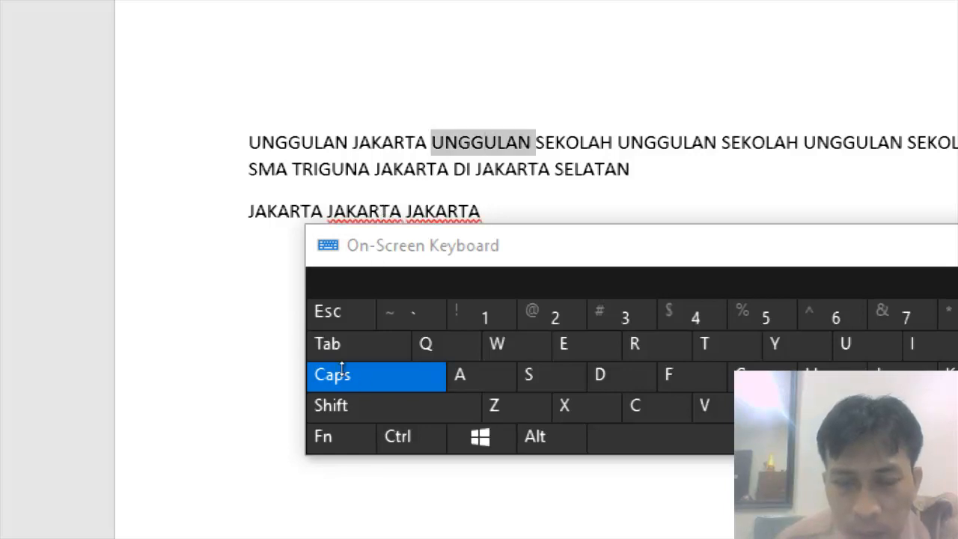
{"action": "key", "text": "ctrl"}
{"action": "key", "text": "ctrl+c"}
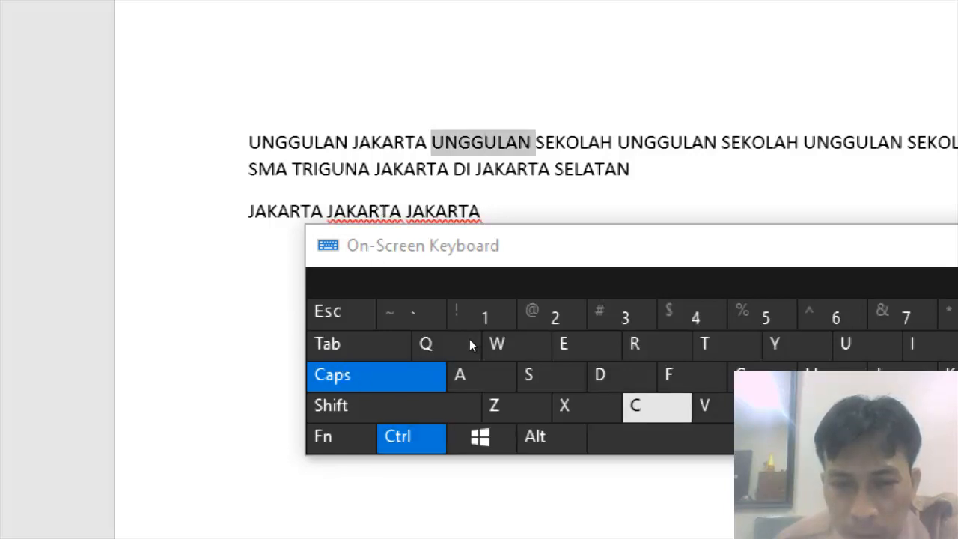
{"action": "key", "text": "ctrl+c"}
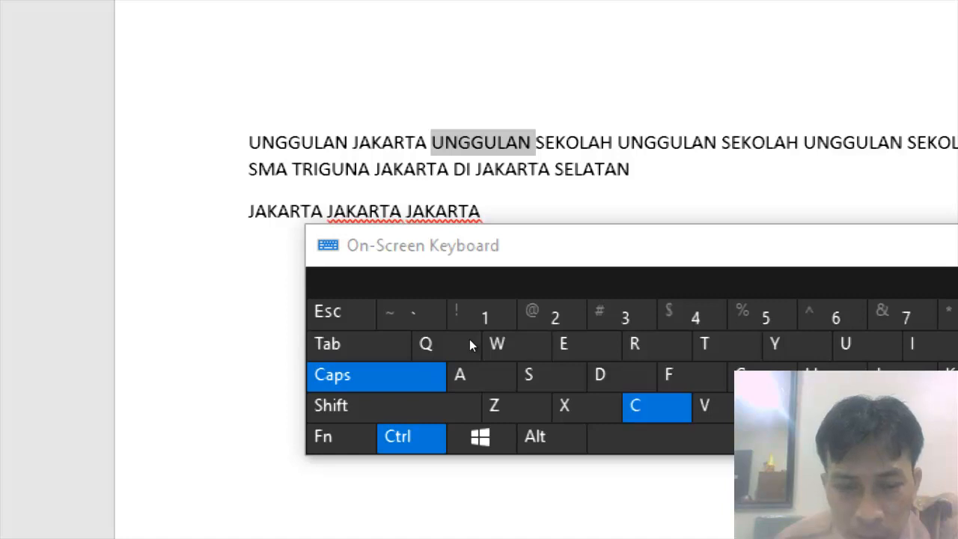
{"action": "left_click", "coordinate": [388, 244]}
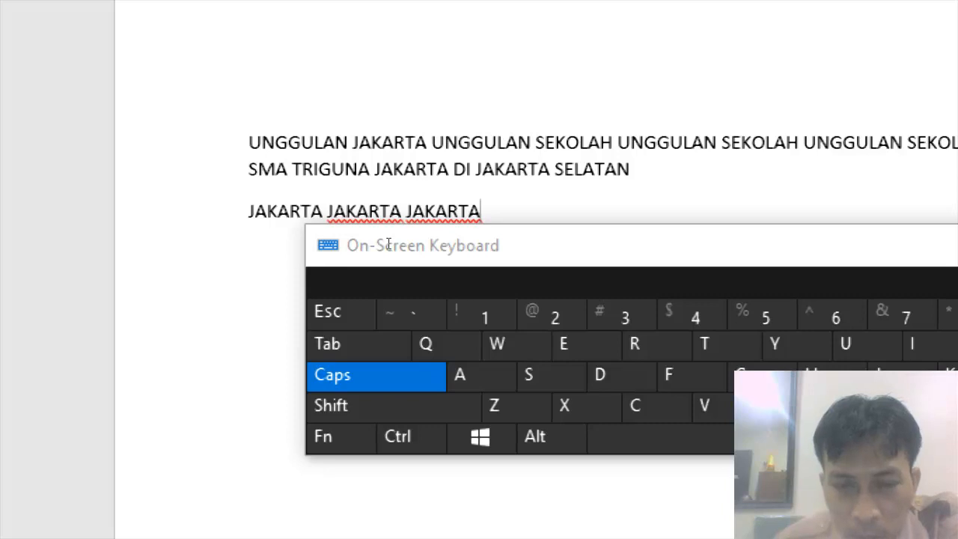
{"action": "left_click", "coordinate": [490, 363]}
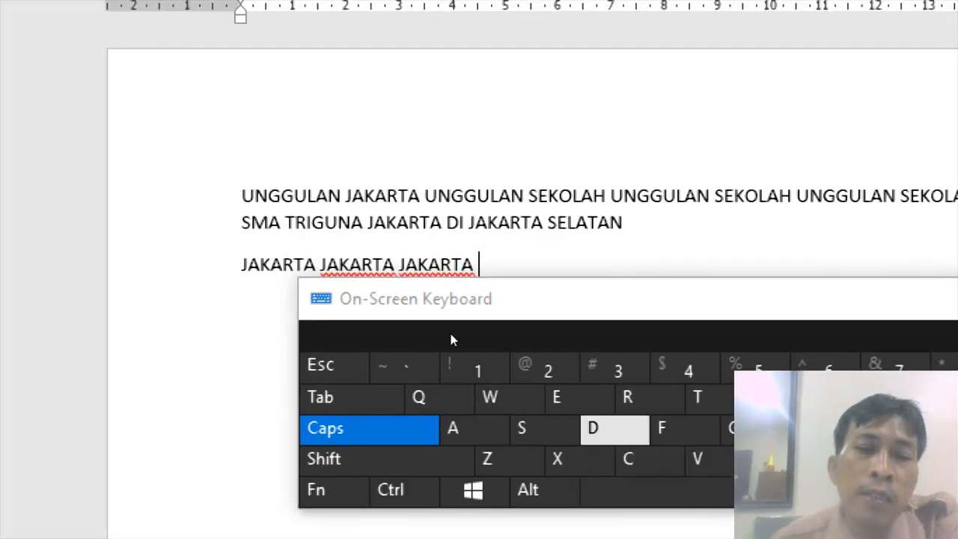
{"action": "left_click", "coordinate": [405, 470]}
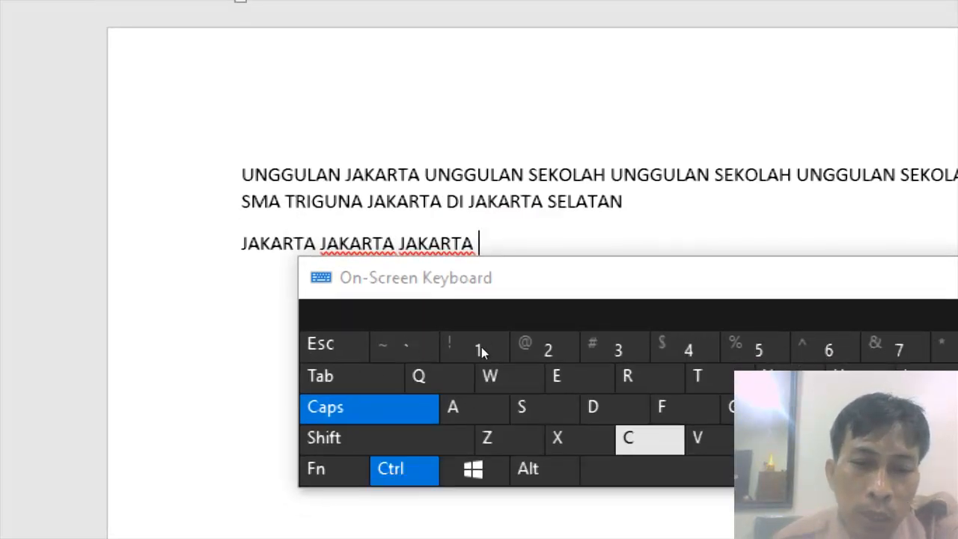
{"action": "left_click", "coordinate": [697, 438]}
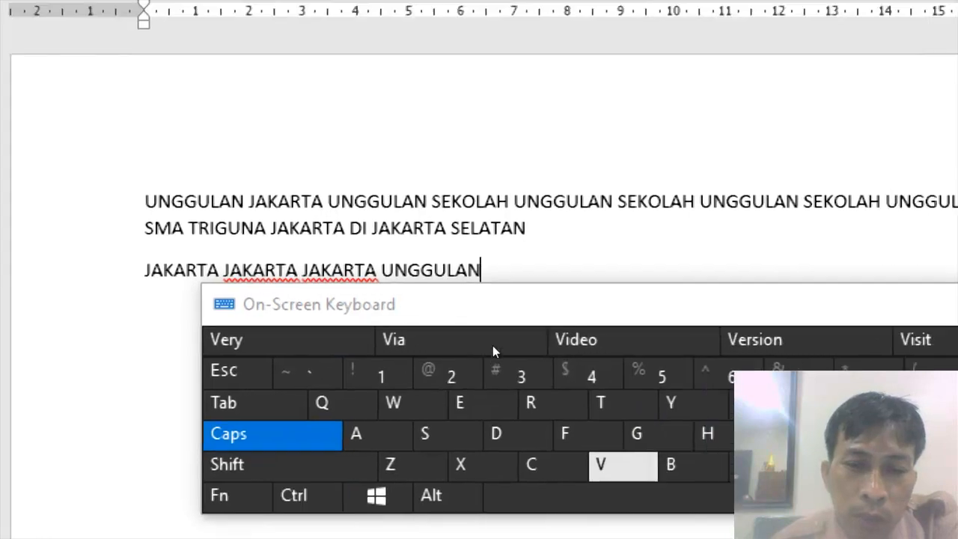
Add a space and paste UNGGULAN a second time at the end of that paragraph.
{"action": "left_click", "coordinate": [447, 358]}
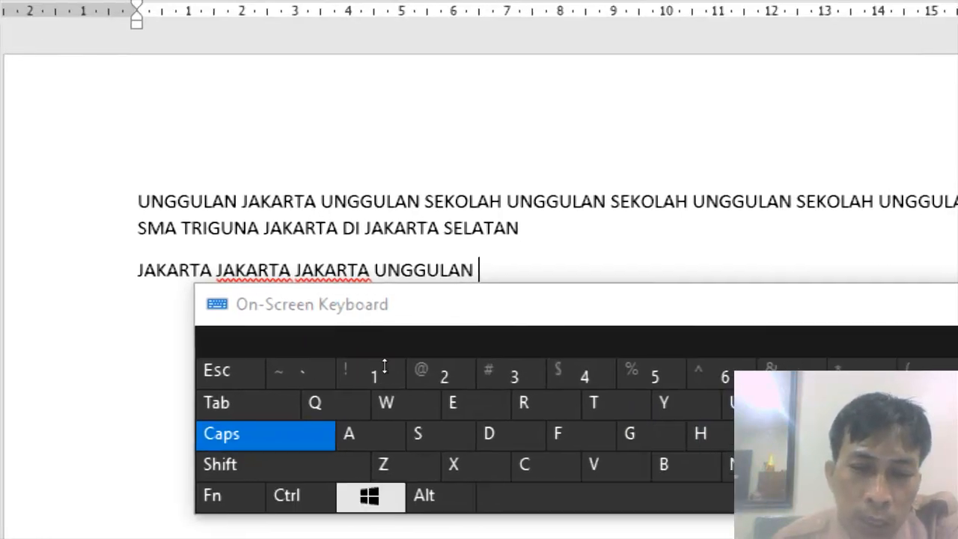
{"action": "left_click", "coordinate": [353, 359]}
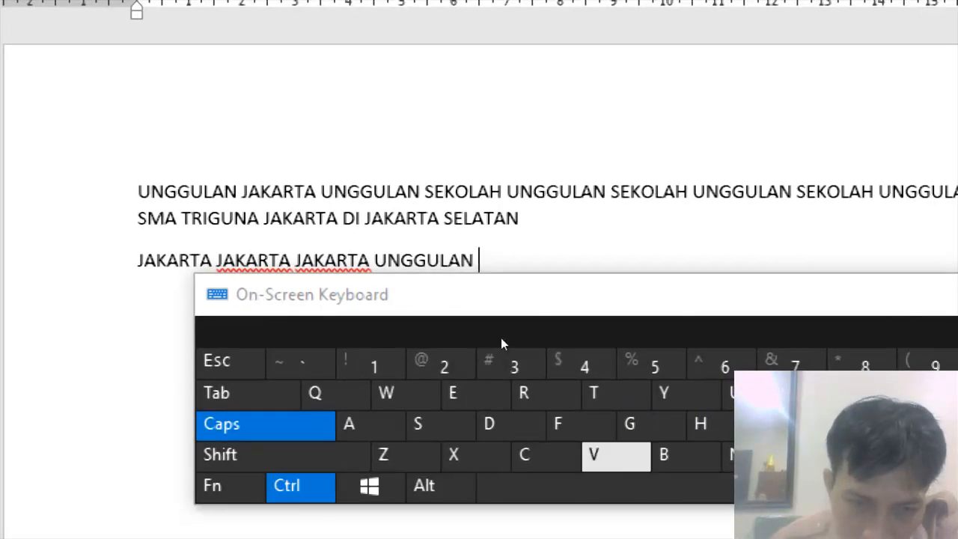
{"action": "left_click", "coordinate": [500, 338]}
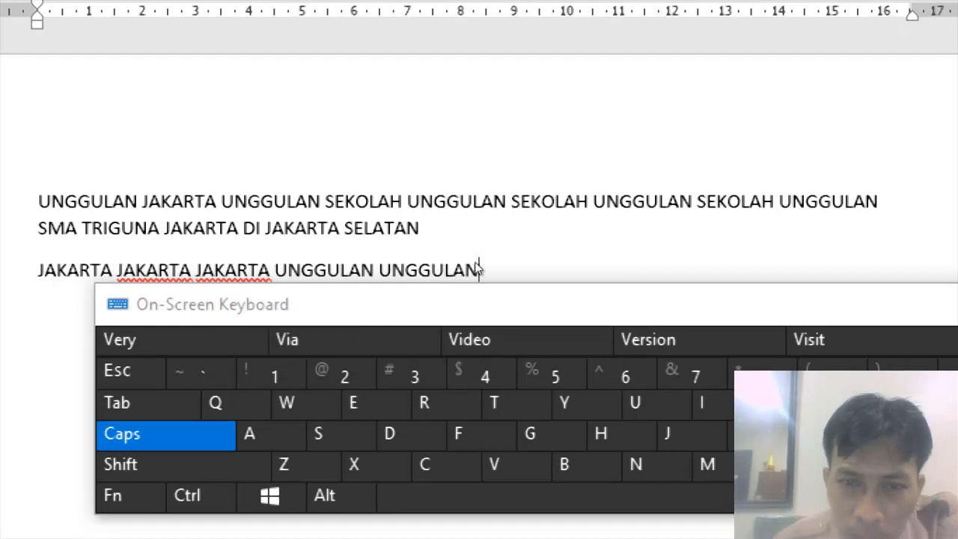
{"action": "left_click_drag", "start_coordinate": [464, 270], "coordinate": [440, 274]}
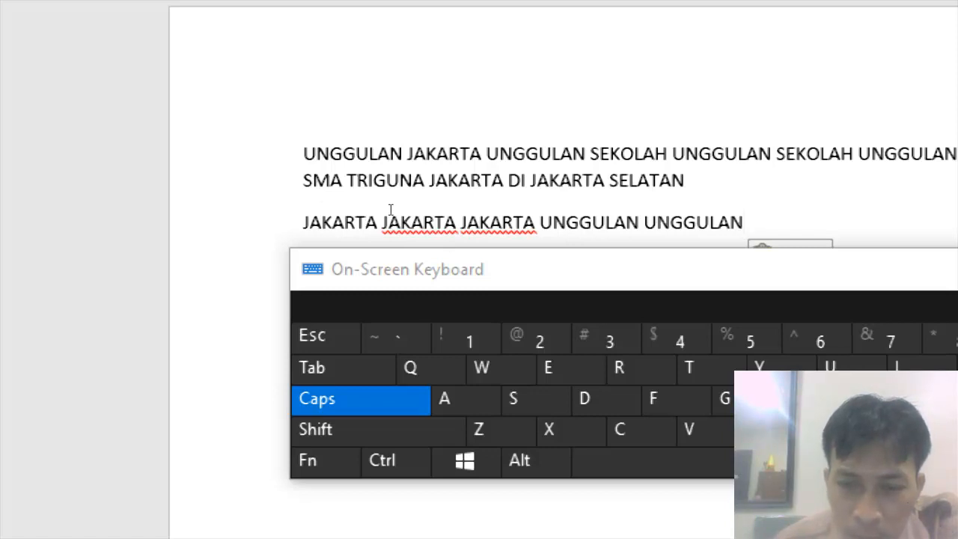
Open Find and Replace with UNGGULAN as the search word and move to the replacement field.
{"action": "double_click", "coordinate": [560, 152]}
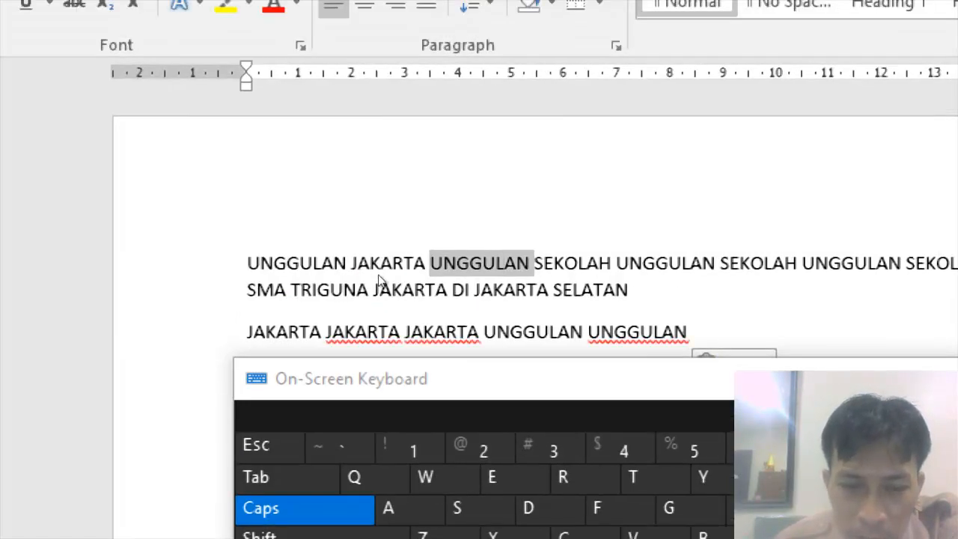
{"action": "key", "text": "ctrl+c"}
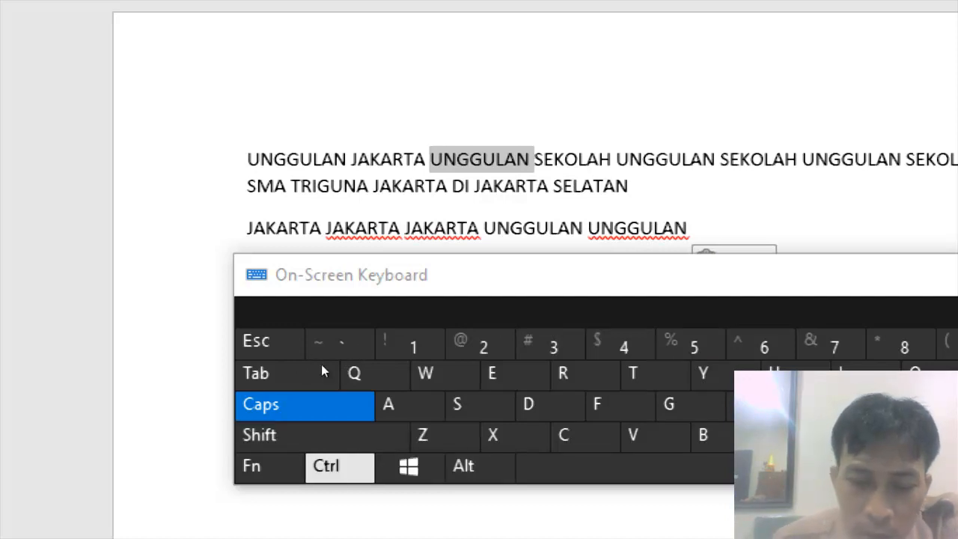
{"action": "key", "text": "ctrl"}
{"action": "key", "text": "ctrl+h"}
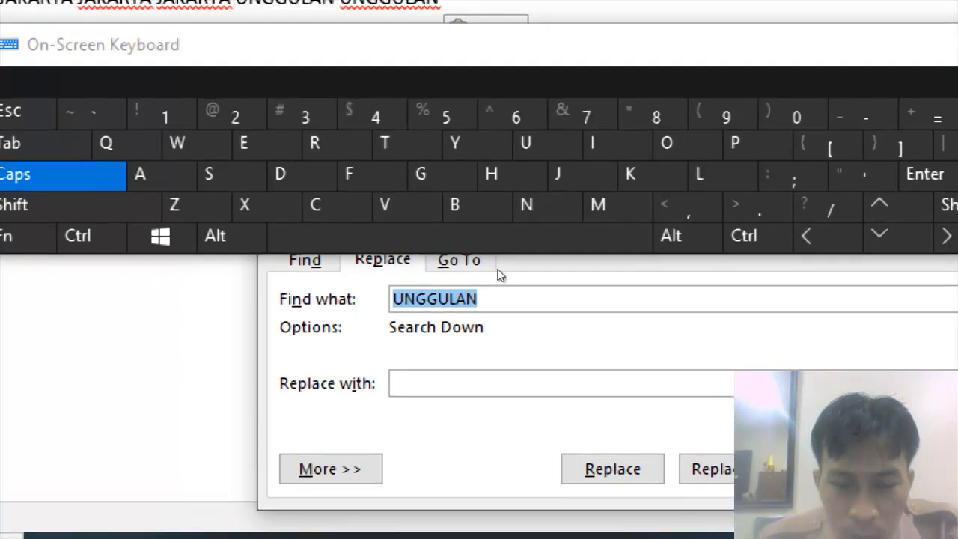
{"action": "left_click_drag", "start_coordinate": [498, 269], "coordinate": [534, 285]}
{"action": "left_click", "coordinate": [430, 451]}
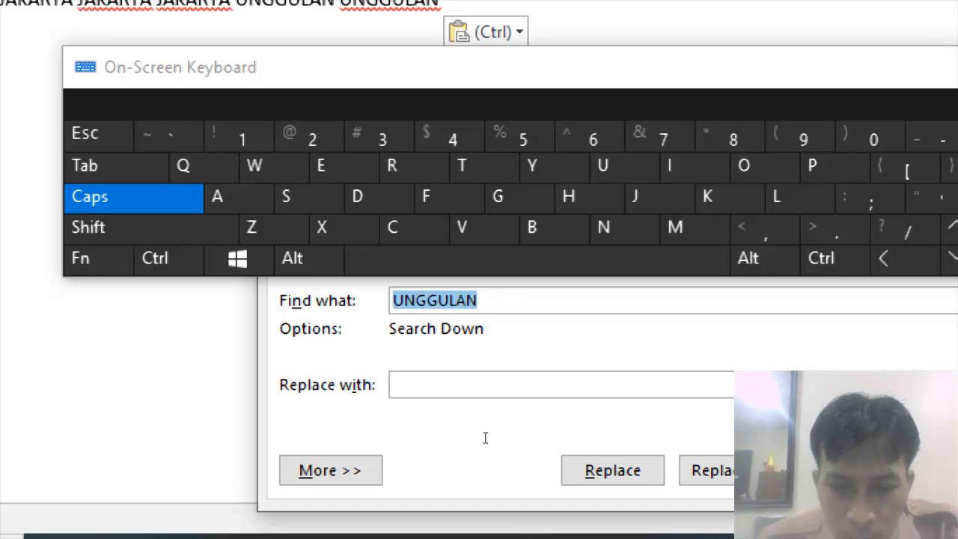
{"action": "key", "text": "Tab"}
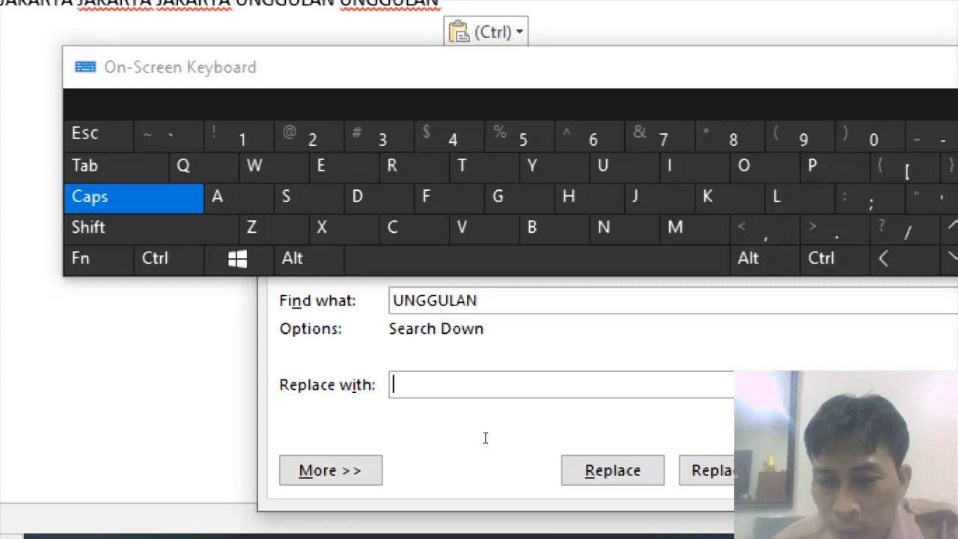
Replace all occurrences of UNGGULAN with FAVORIT, continuing the search from the beginning of the document.
{"action": "type", "text": "PA"}
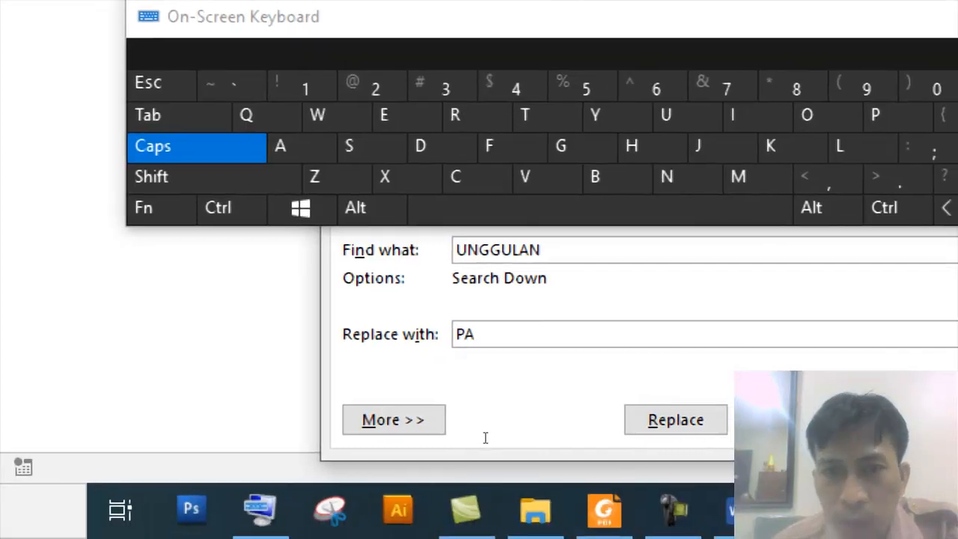
{"action": "key", "text": "BackSpace"}
{"action": "key", "text": "BackSpace"}
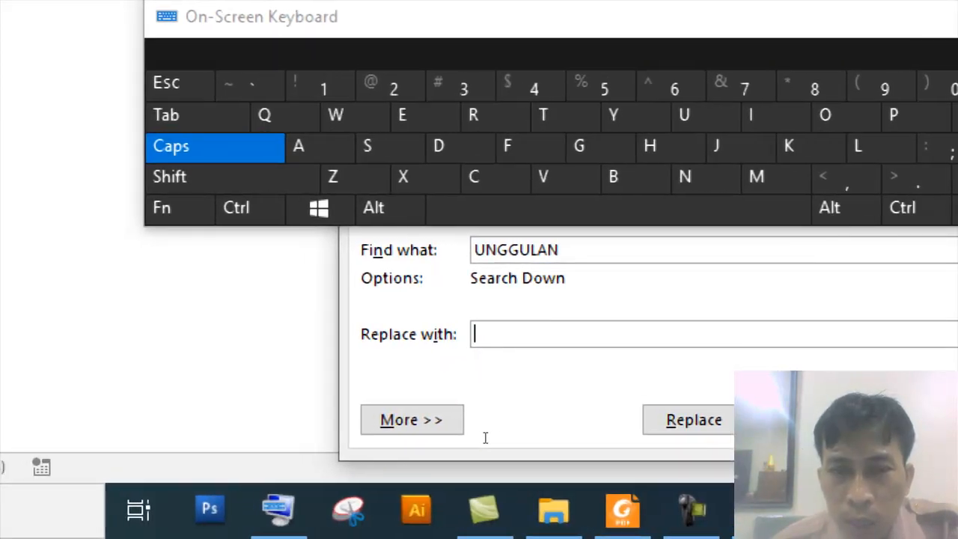
{"action": "type", "text": "FAVORITE"}
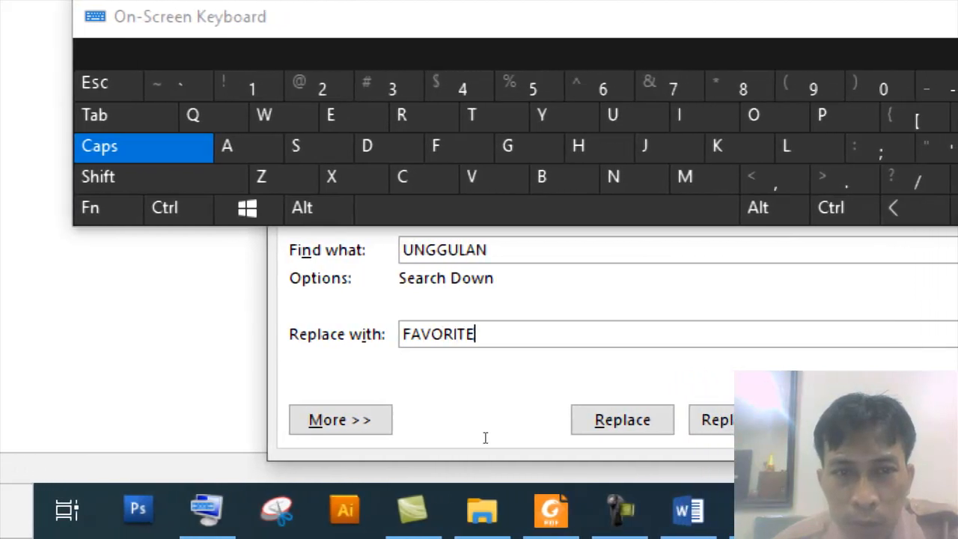
{"action": "key", "text": "BackSpace"}
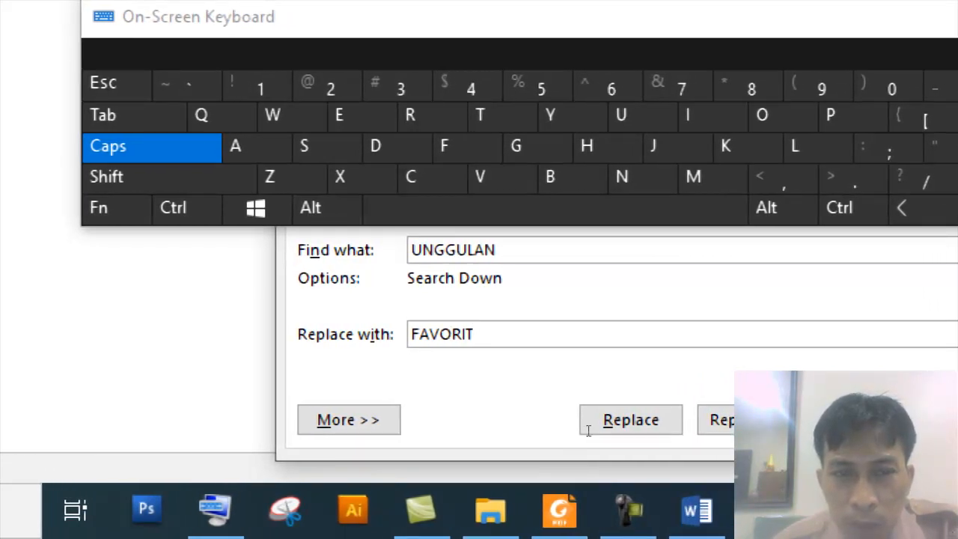
{"action": "left_click", "coordinate": [722, 420]}
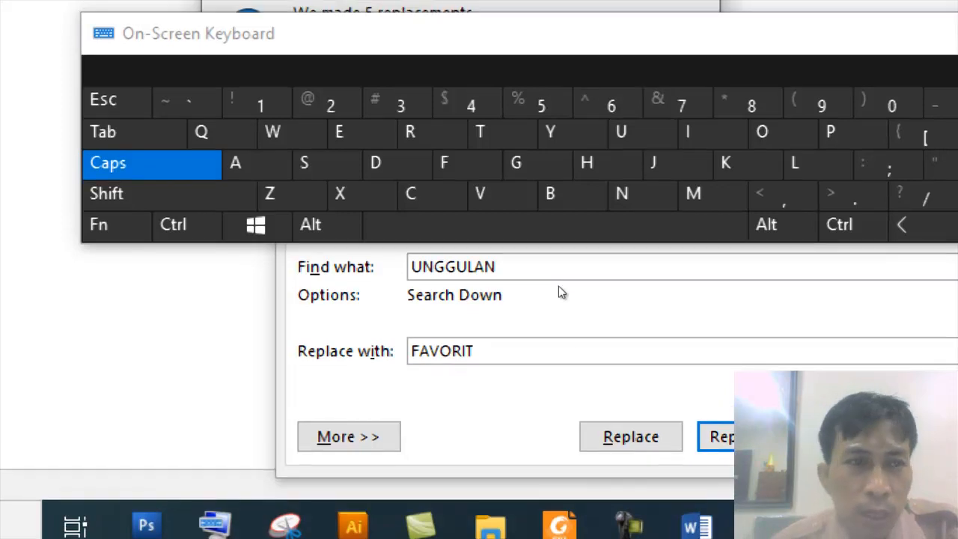
{"action": "left_click_drag", "start_coordinate": [610, 41], "coordinate": [541, 239]}
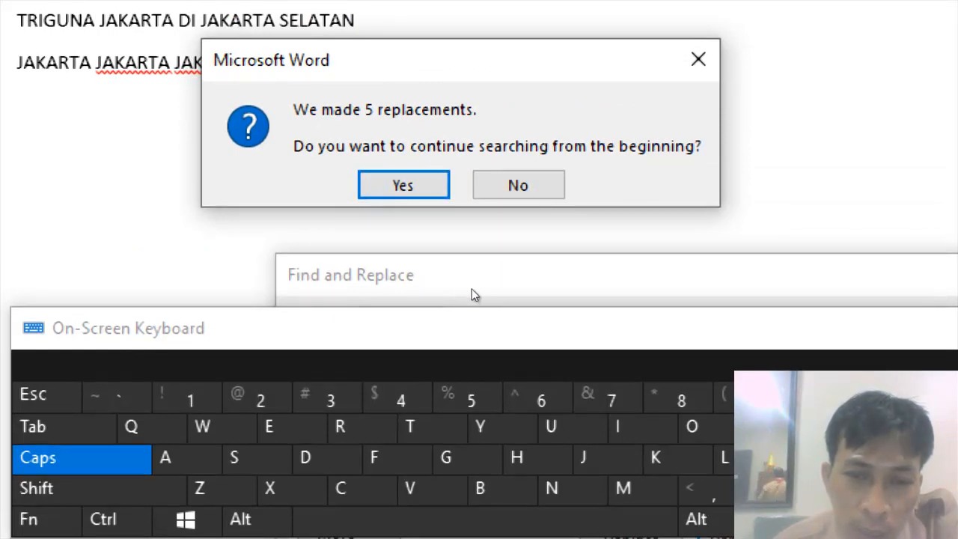
{"action": "key", "text": "Return"}
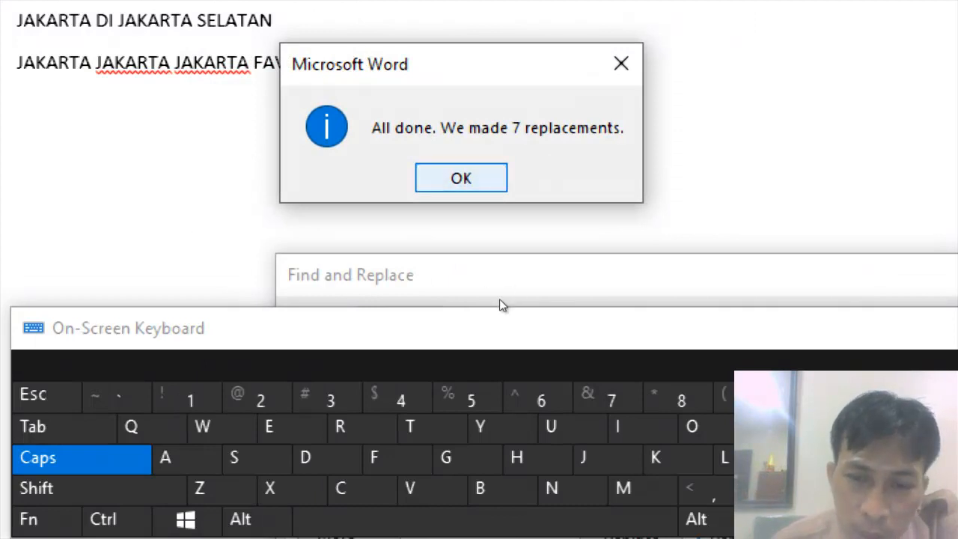
{"action": "key", "text": "Return"}
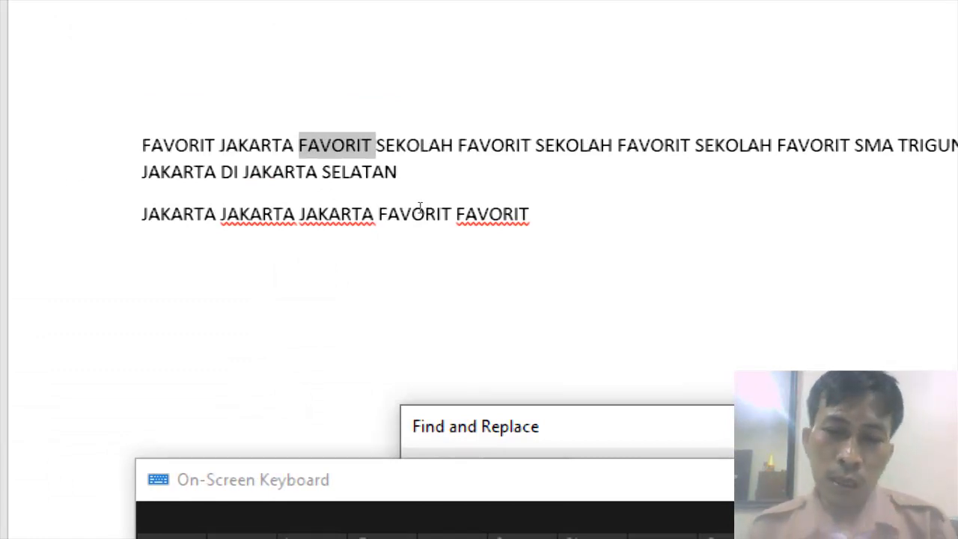
Start a new paragraph and type the label NAMA : followed by a tab and a student's name.
{"action": "left_click", "coordinate": [478, 245]}
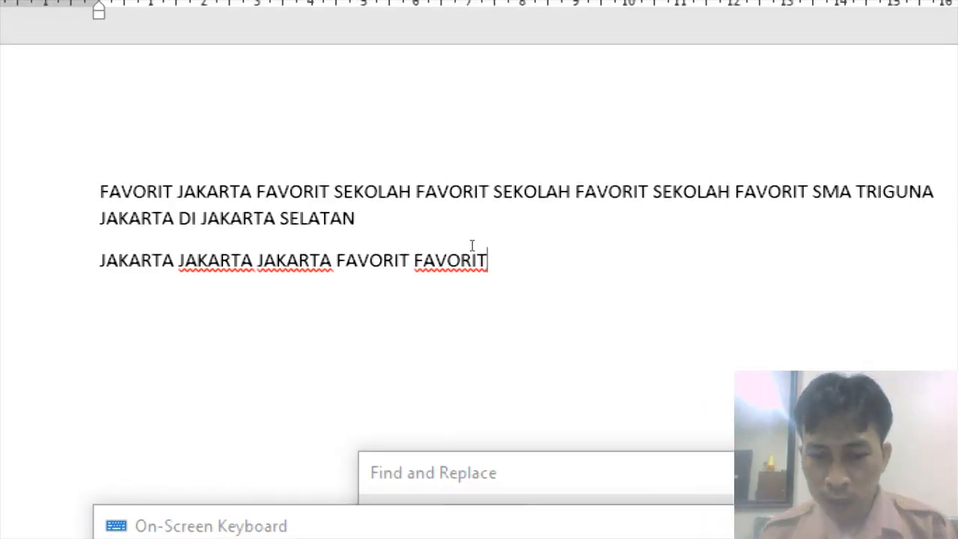
{"action": "key", "text": "Return"}
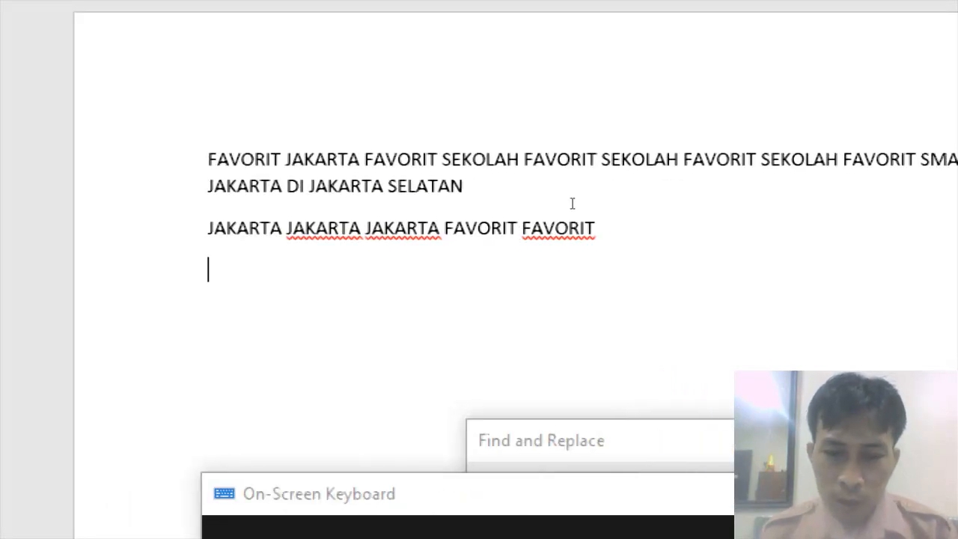
{"action": "type", "text": "nAM"}
{"action": "key", "text": "BackSpace"}
{"action": "key", "text": "BackSpace"}
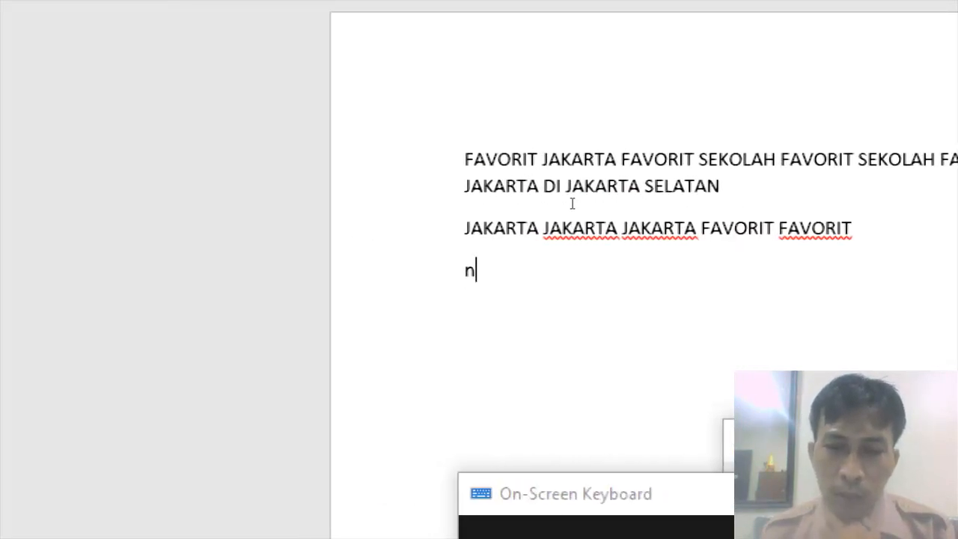
{"action": "key", "text": "BackSpace"}
{"action": "type", "text": "NAMA"}
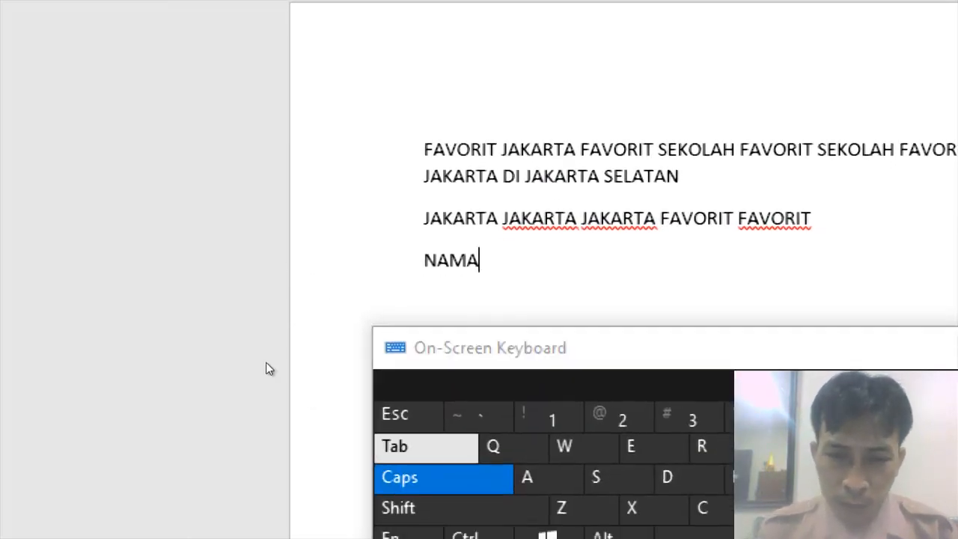
{"action": "type", "text": ":"}
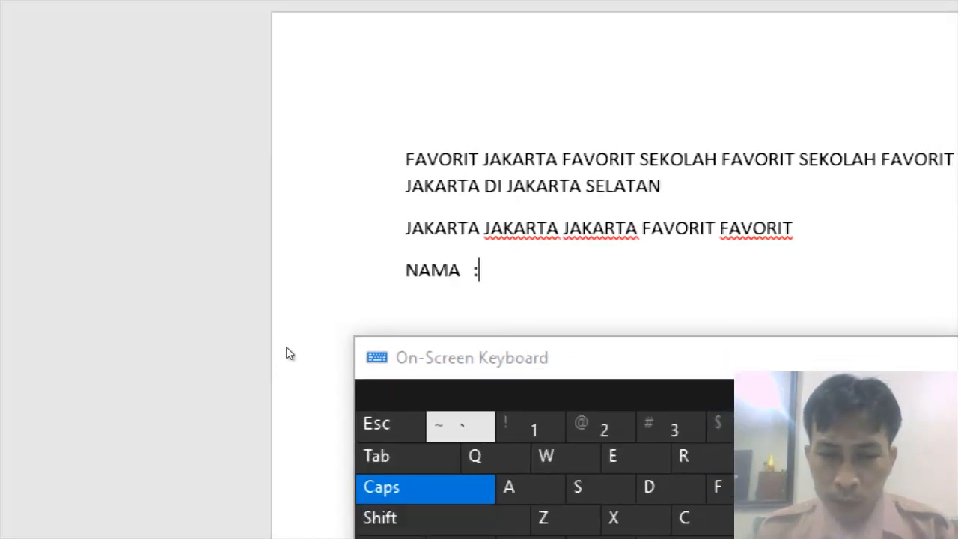
{"action": "key", "text": "Tab"}
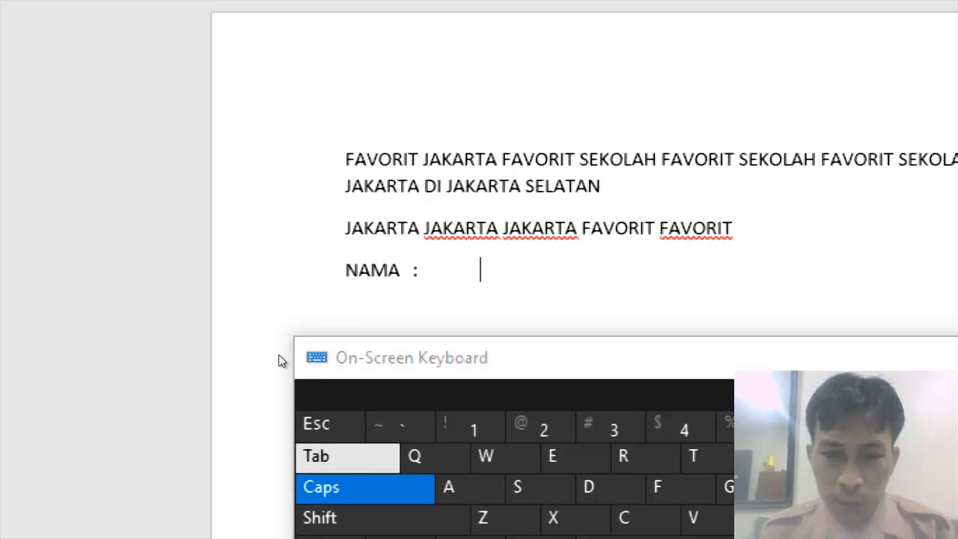
{"action": "type", "text": "AVANA"}
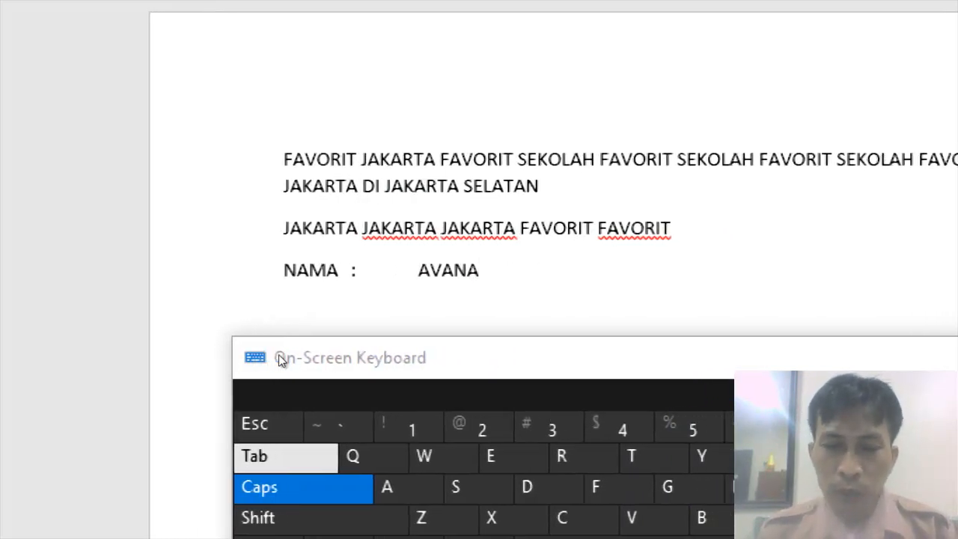
Start a new paragraph with the label KELAS : followed by a tab and the class 10B.
{"action": "key", "text": "Return"}
{"action": "type", "text": "kEL"}
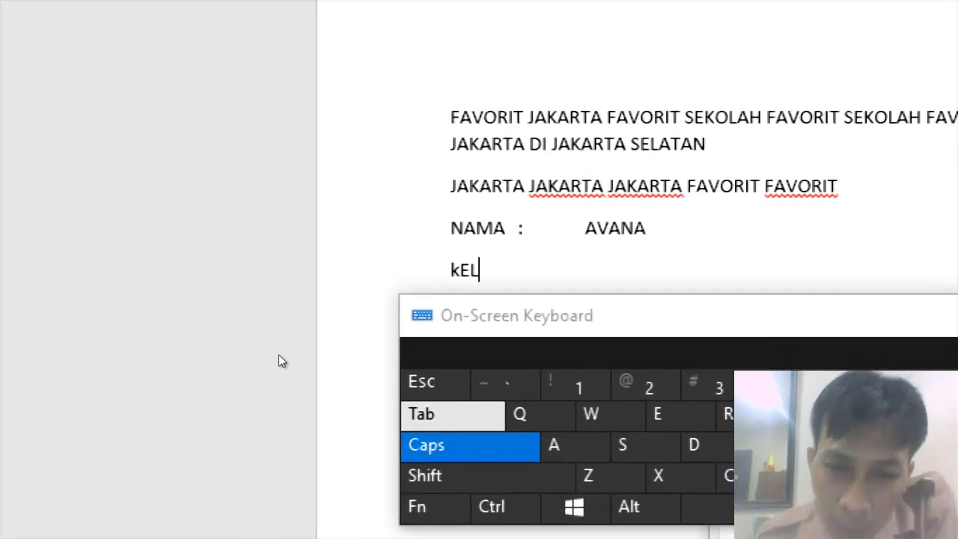
{"action": "key", "text": "BackSpace"}
{"action": "key", "text": "BackSpace"}
{"action": "key", "text": "BackSpace"}
{"action": "type", "text": "KELAS   :"}
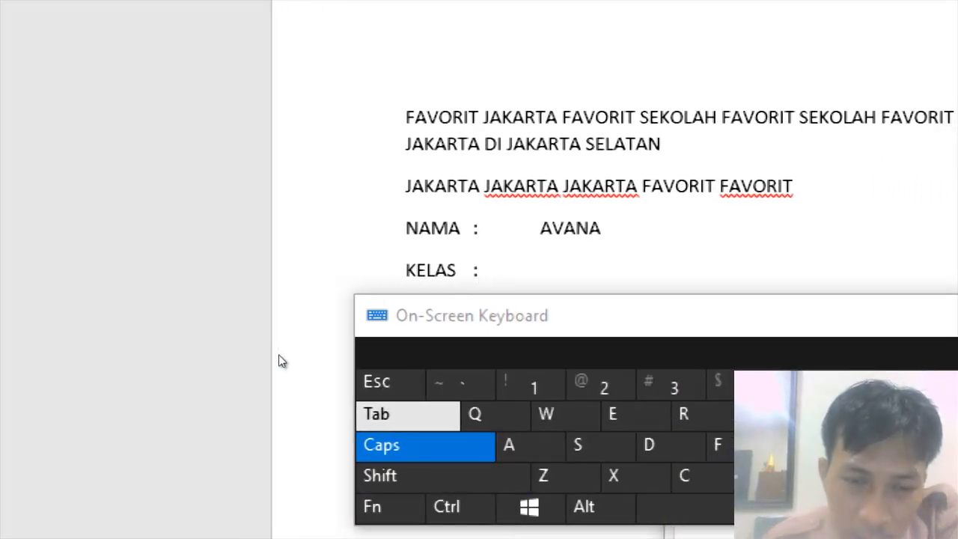
{"action": "key", "text": "Tab"}
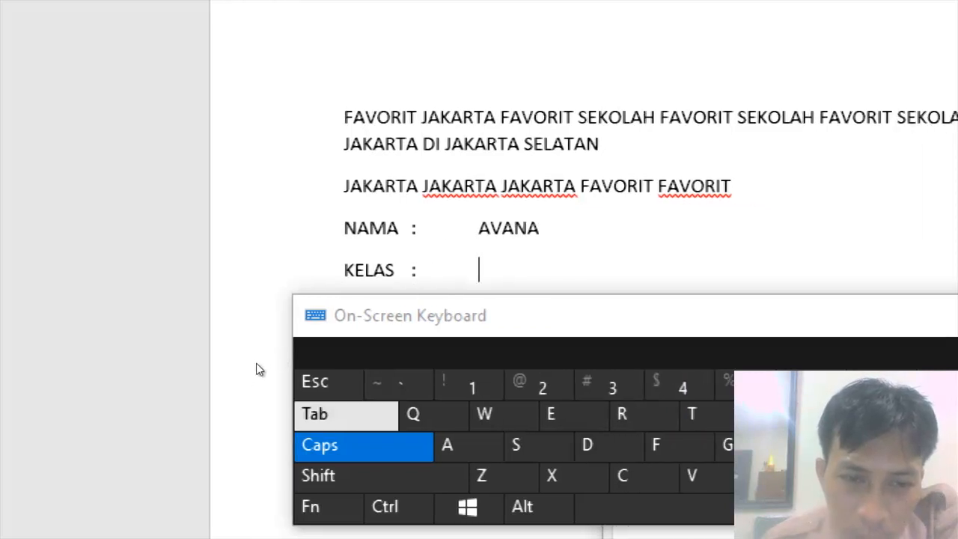
{"action": "key", "text": "BackSpace"}
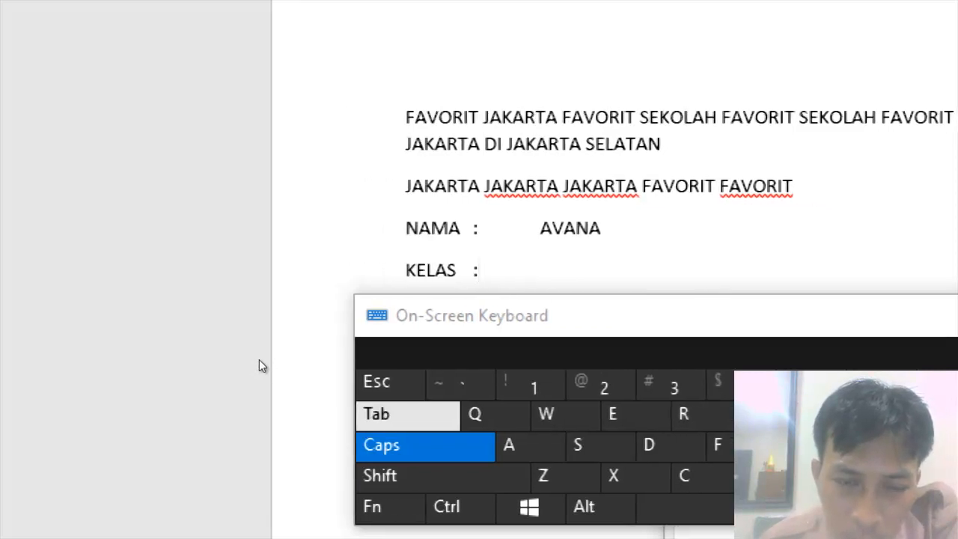
{"action": "key", "text": "Tab"}
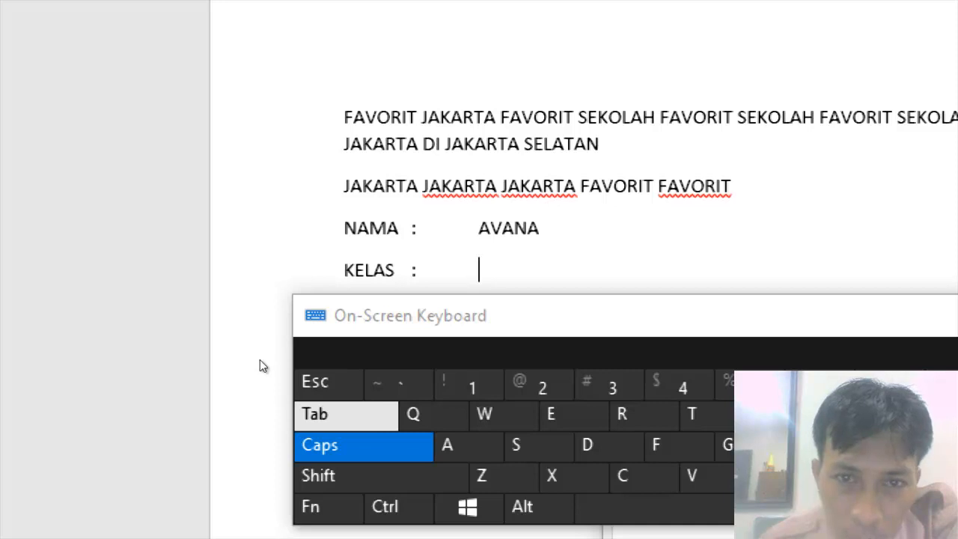
{"action": "type", "text": "10B"}
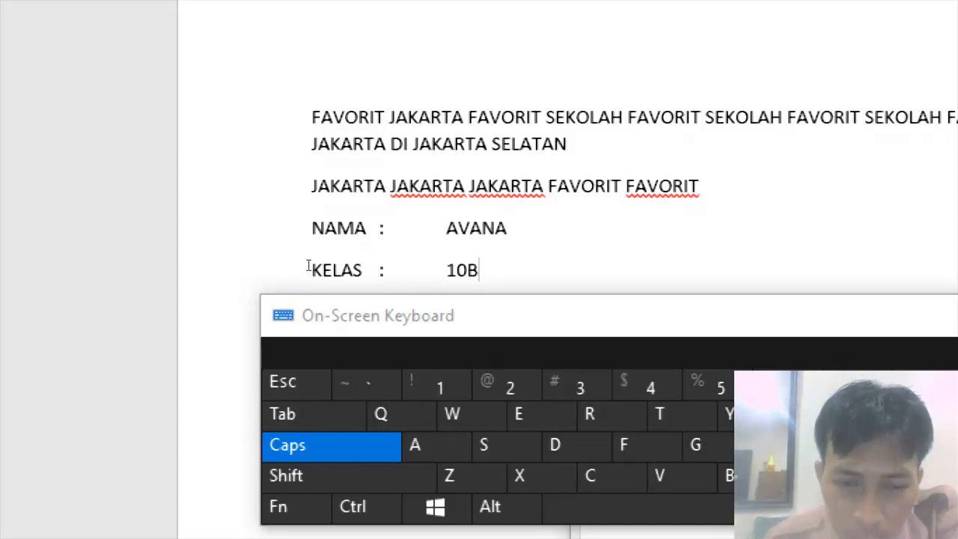
Show the formatting marks in the document.
{"action": "left_click", "coordinate": [219, 271]}
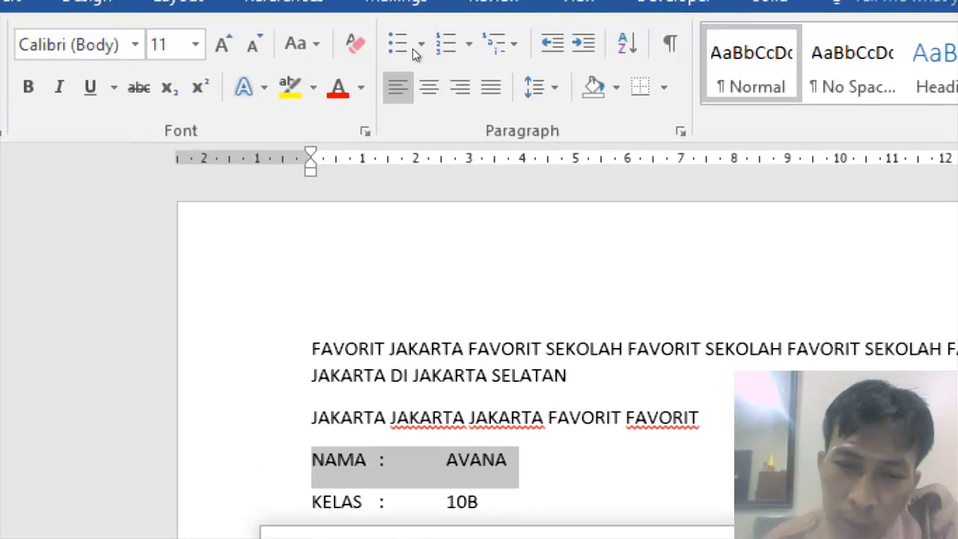
{"action": "key", "text": "ctrl+shift+8"}
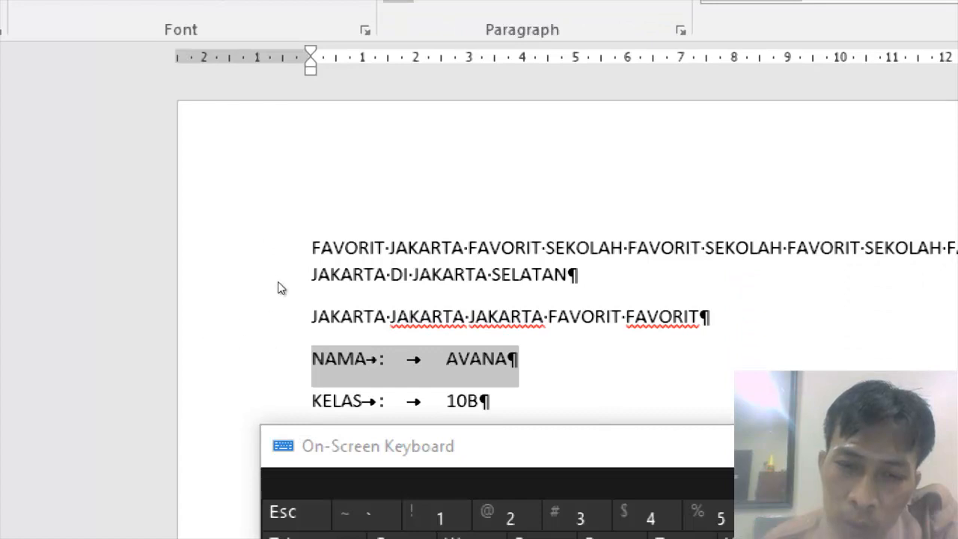
Select the tab character after the colon in the NAMA line and copy it.
{"action": "left_click", "coordinate": [379, 359]}
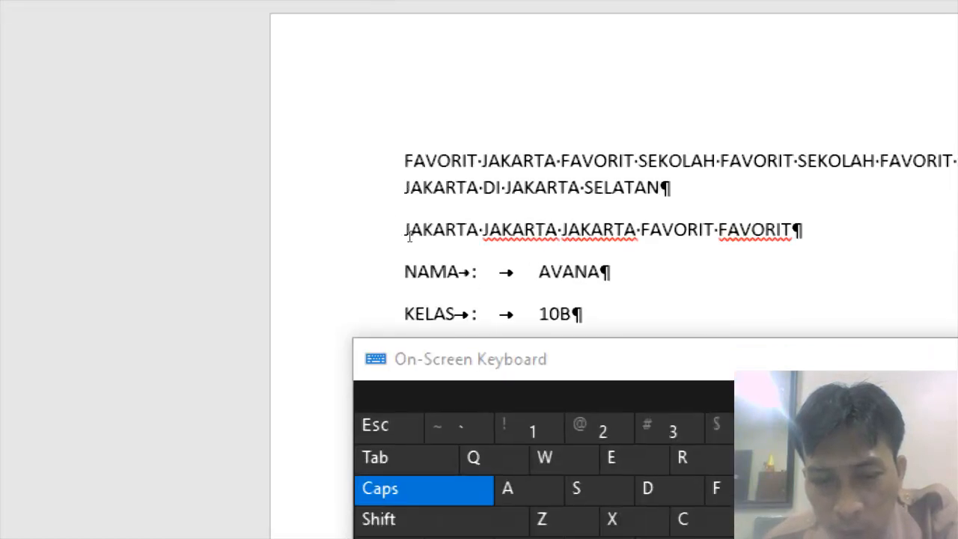
{"action": "key", "text": "shift+Right"}
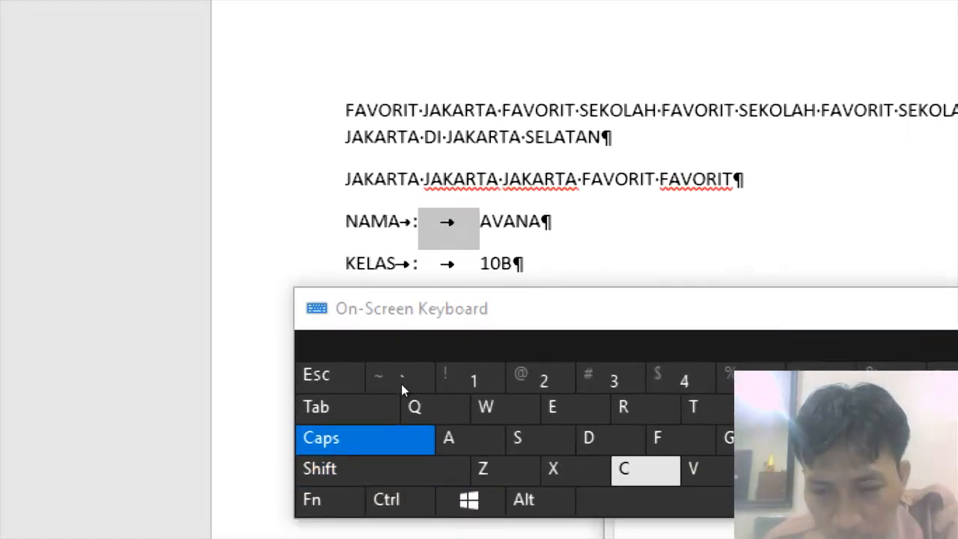
{"action": "type", "text": "C"}
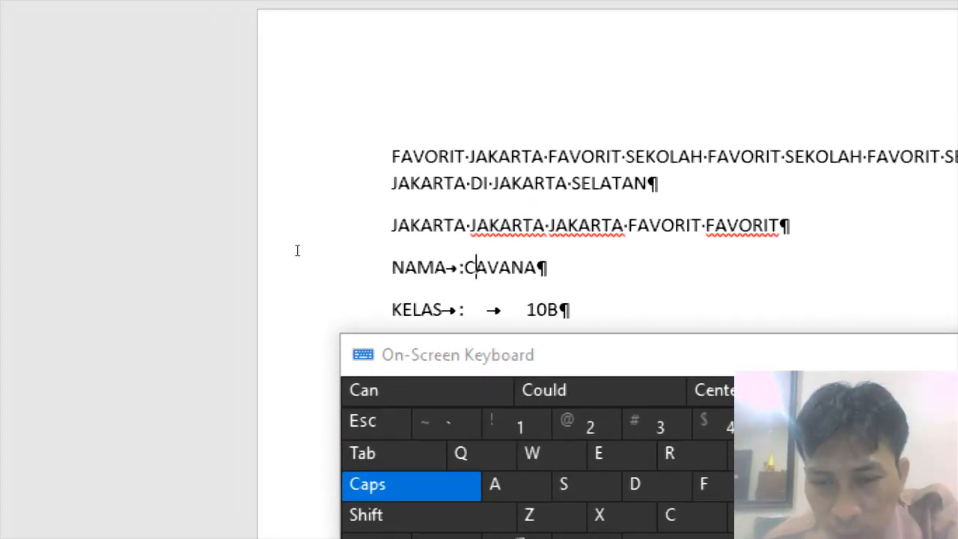
{"action": "key", "text": "ctrl+z"}
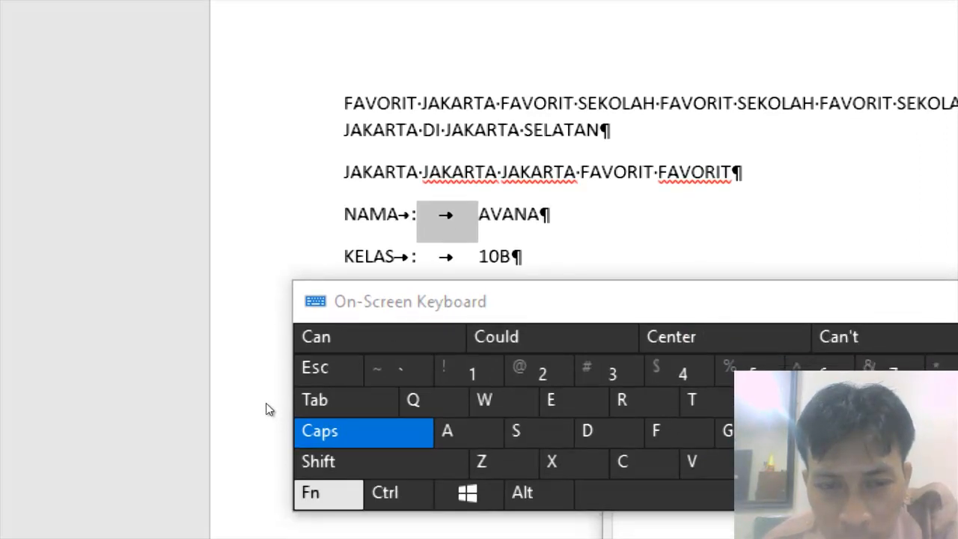
{"action": "key", "text": "ctrl"}
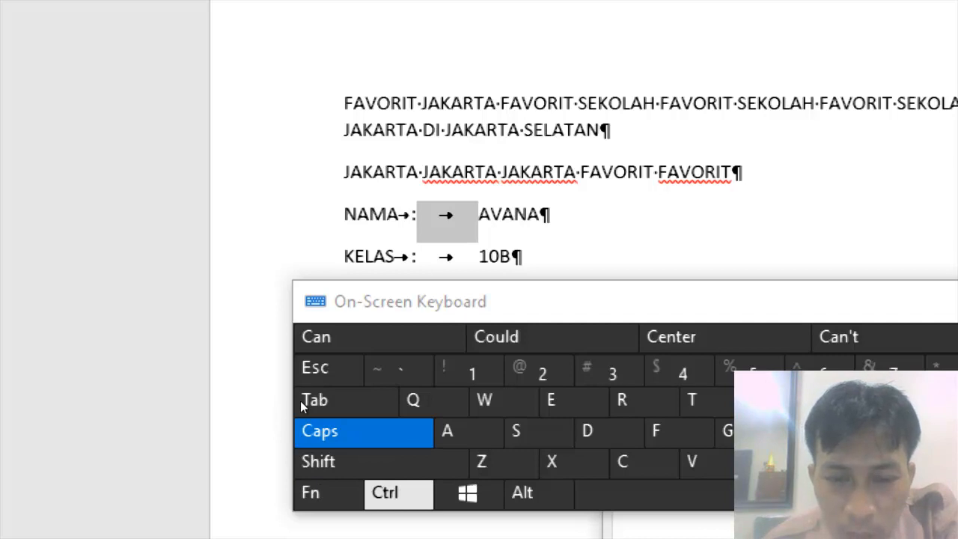
{"action": "key", "text": "ctrl+x"}
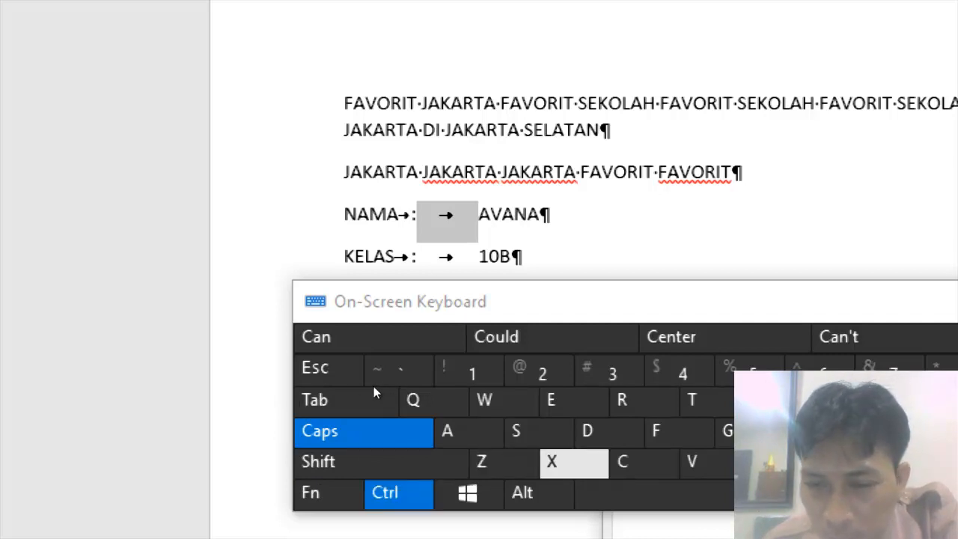
{"action": "key", "text": "ctrl+c"}
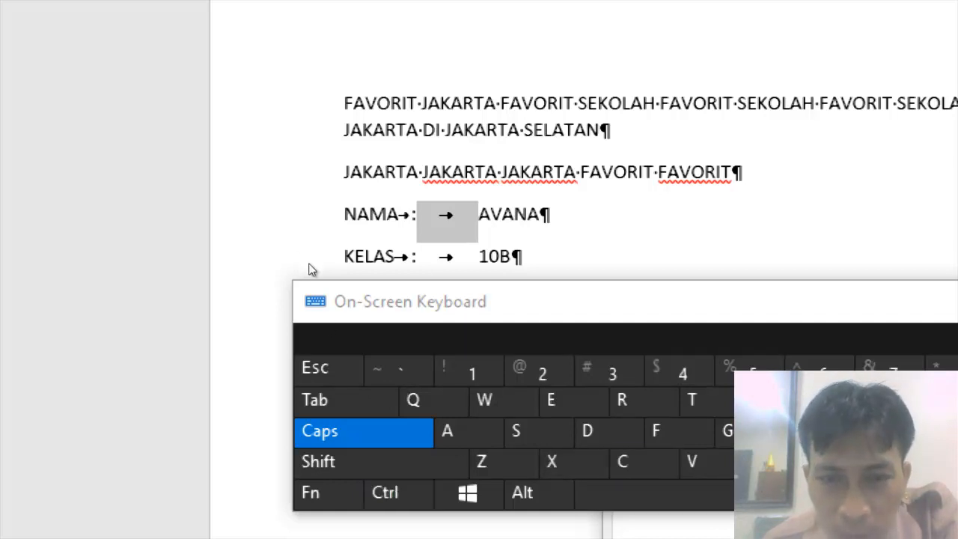
{"action": "key", "text": "Left"}
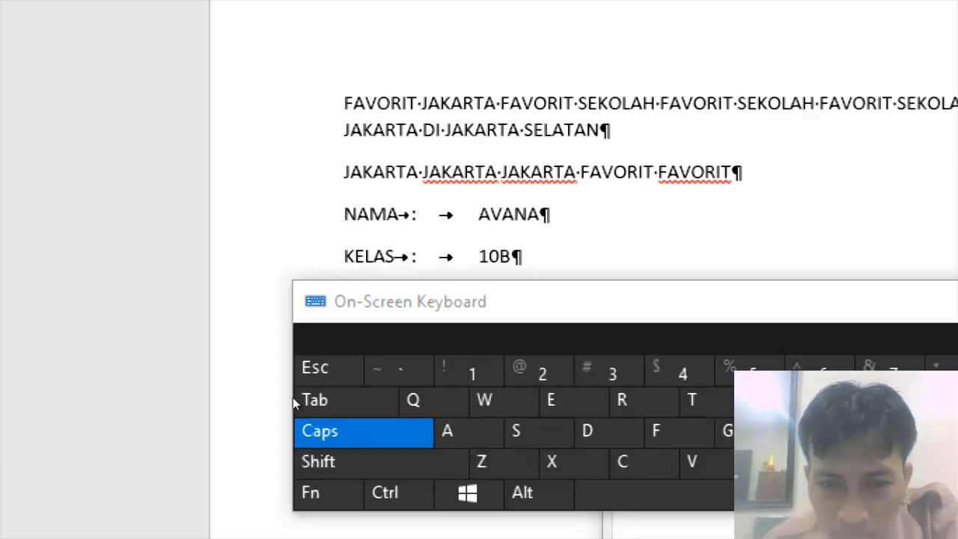
Open Find and Replace, paste the copied tab as the search text, and replace all tabs with a space throughout the document.
{"action": "key", "text": "ctrl+d"}
{"action": "key", "text": "ctrl+t"}
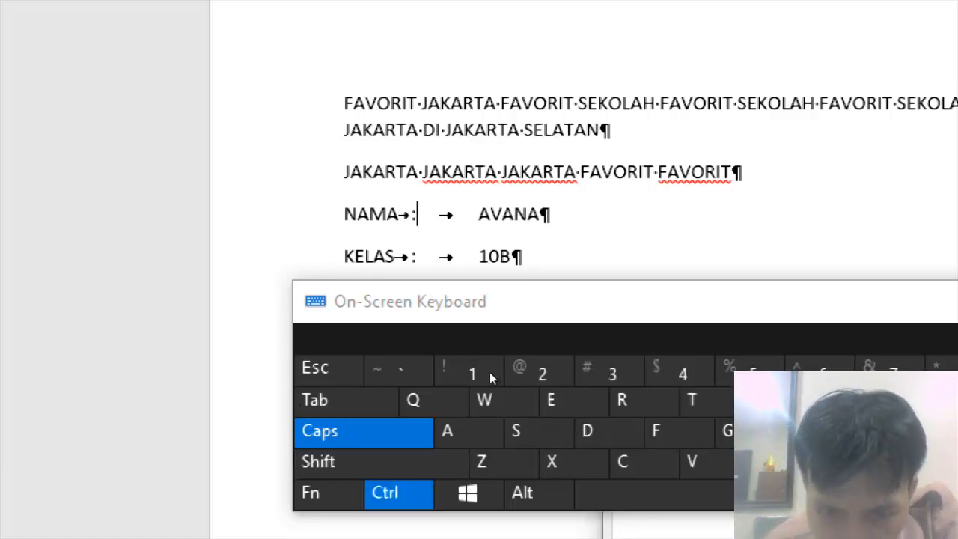
{"action": "key", "text": "ctrl+h"}
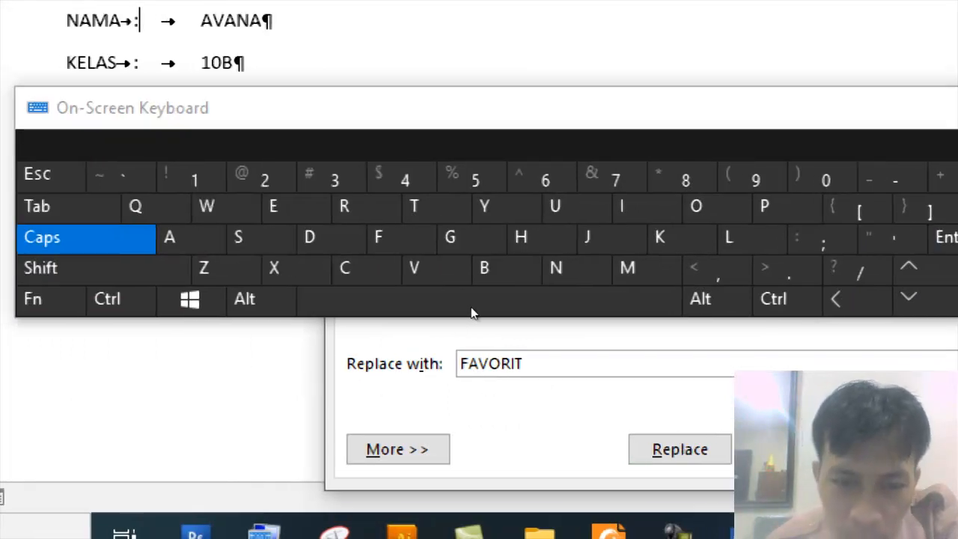
{"action": "left_click_drag", "start_coordinate": [467, 306], "coordinate": [513, 256]}
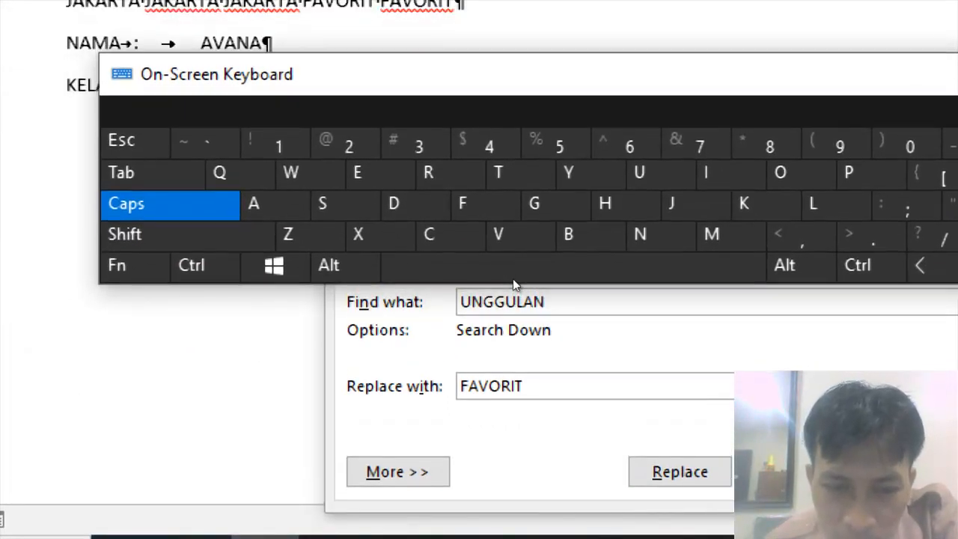
{"action": "left_click", "coordinate": [486, 389]}
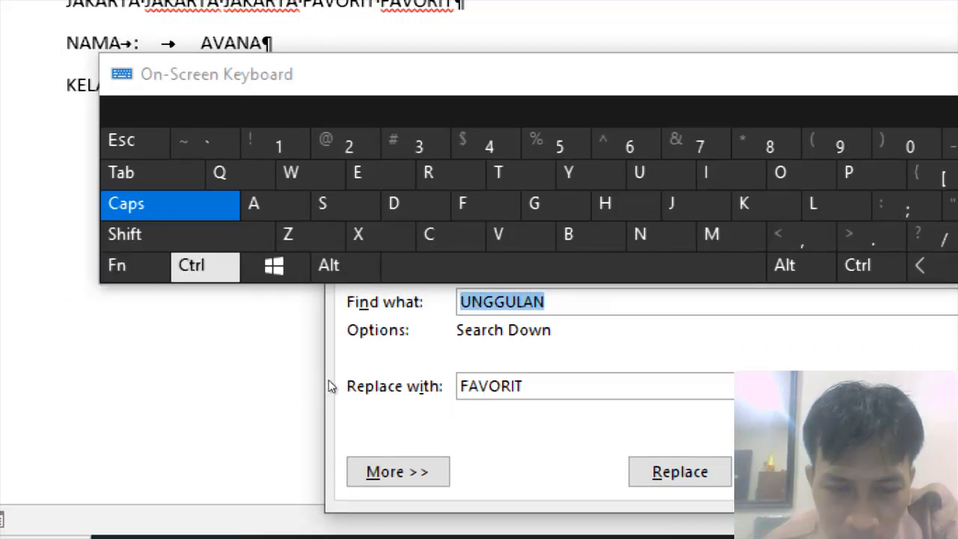
{"action": "key", "text": "ctrl+v"}
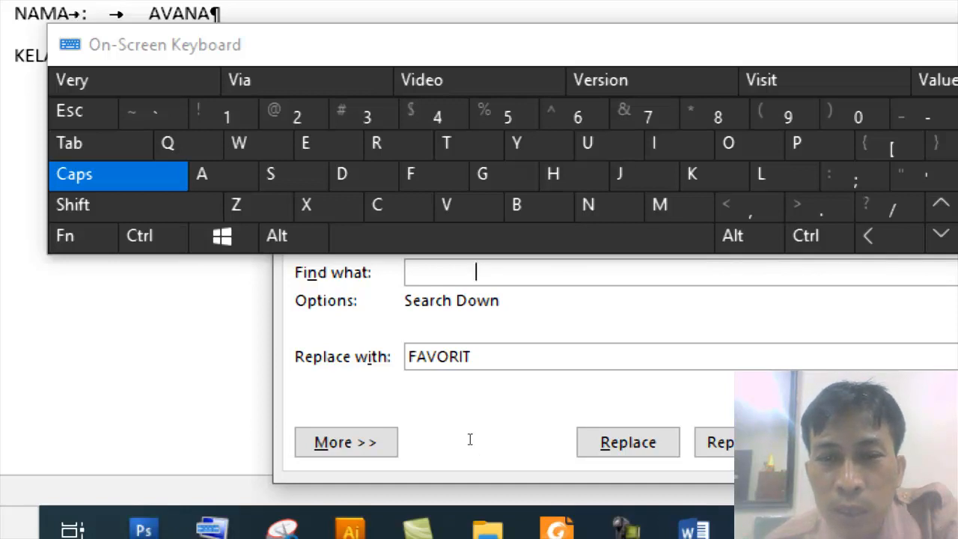
{"action": "key", "text": "Tab"}
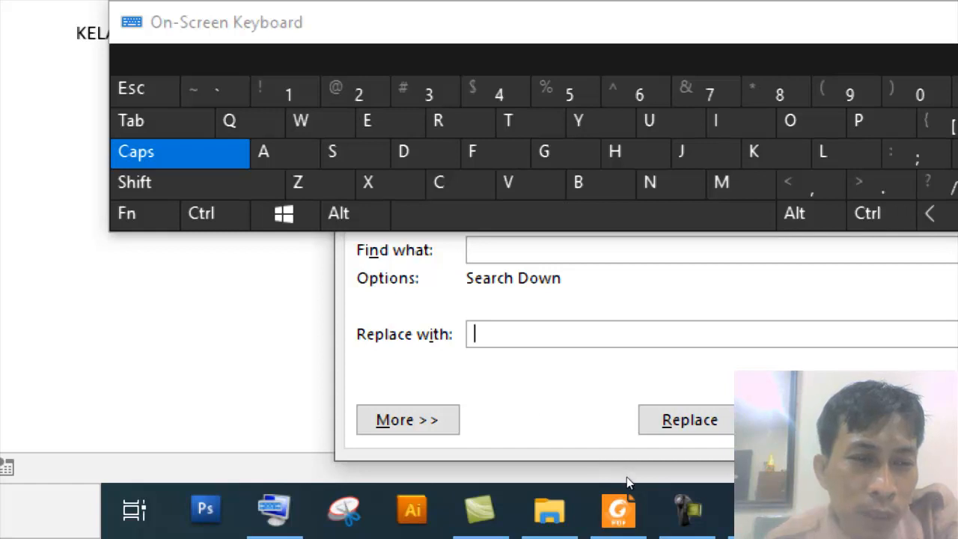
{"action": "key", "text": "alt+a"}
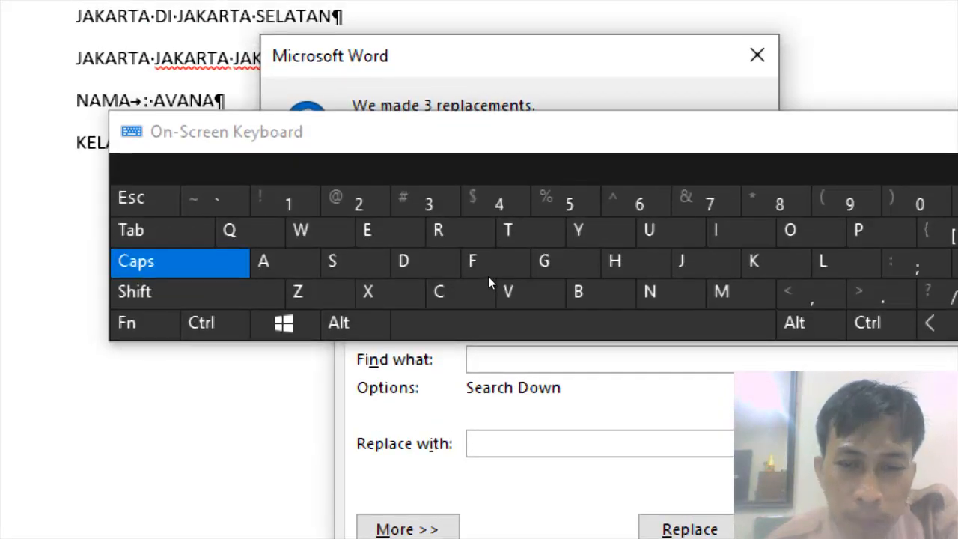
{"action": "left_click_drag", "start_coordinate": [489, 283], "coordinate": [489, 346]}
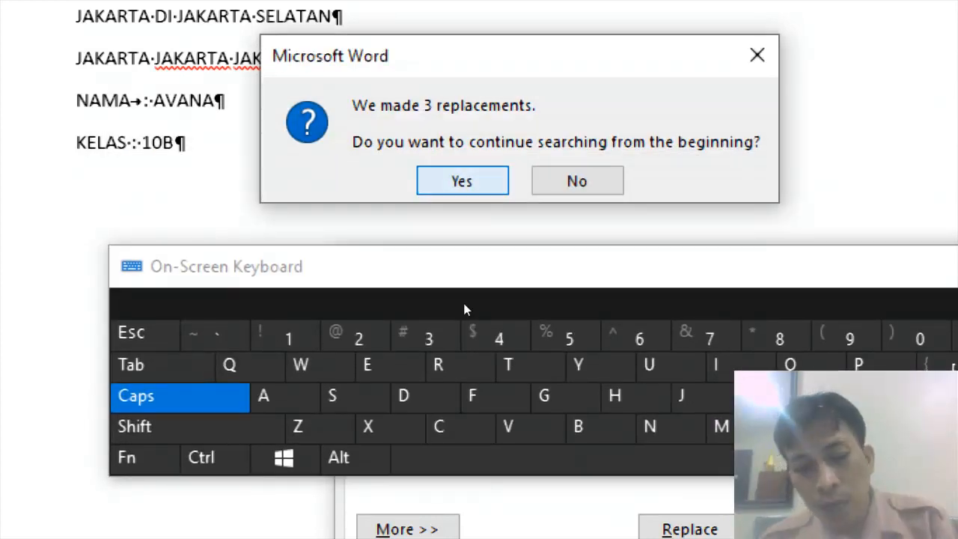
{"action": "key", "text": "Return"}
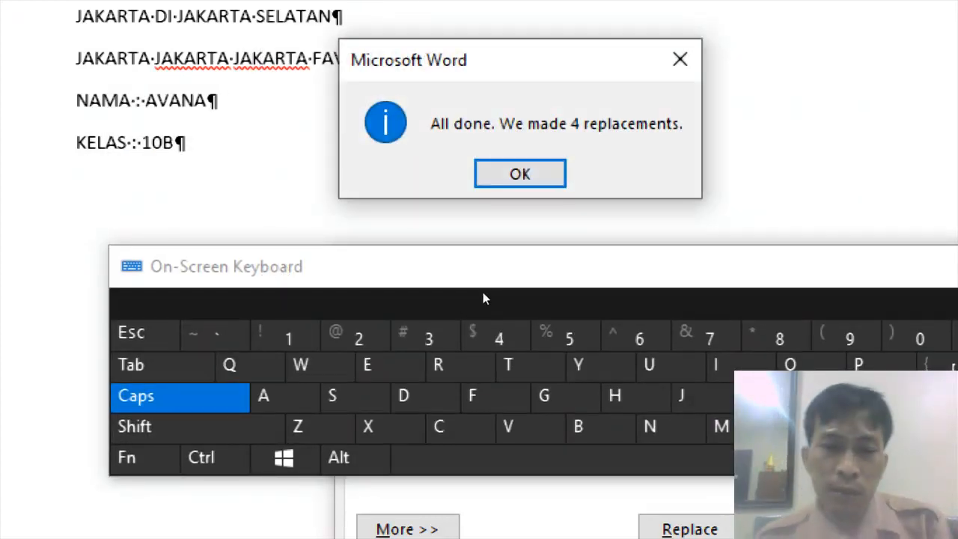
{"action": "key", "text": "Return"}
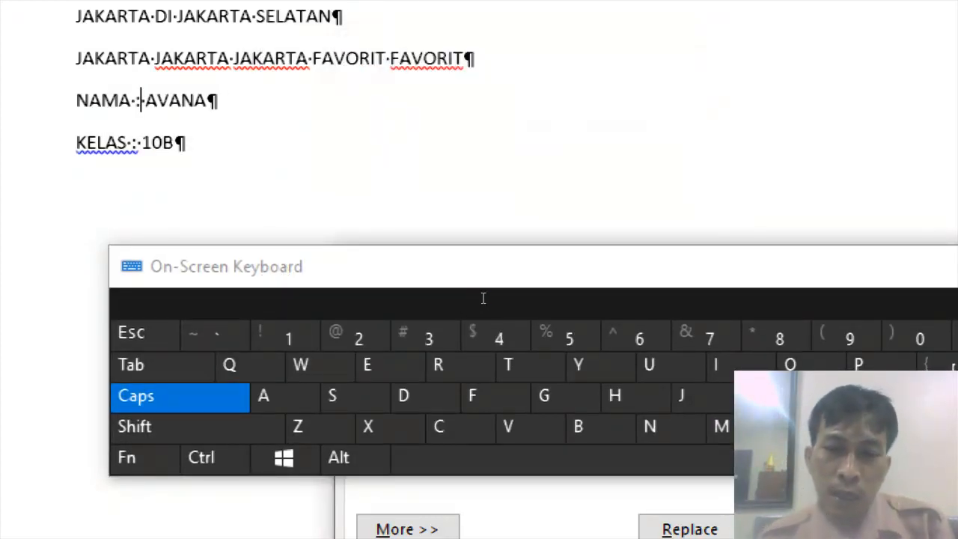
Add a new paragraph below the KELAS line reading ALAMAT : JAKARTA.
{"action": "left_click", "coordinate": [312, 287]}
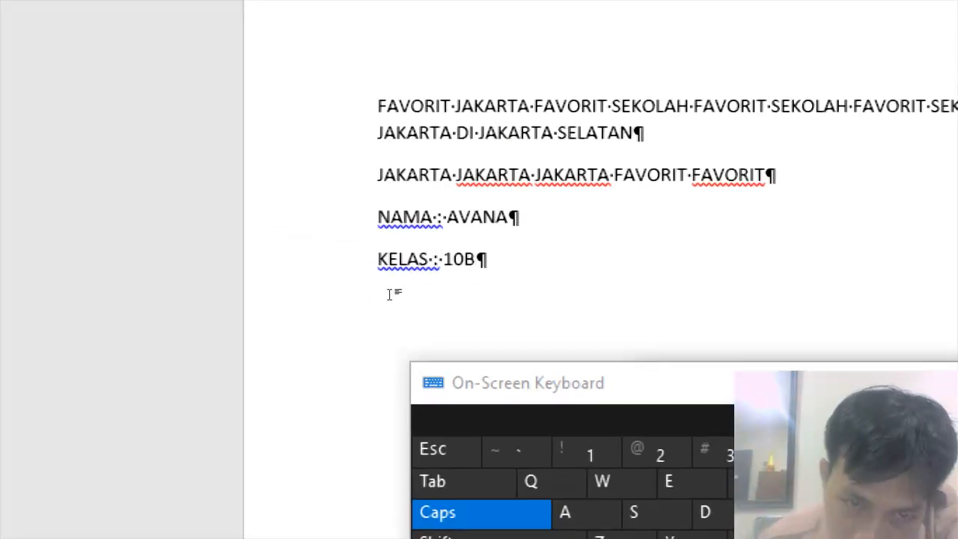
{"action": "key", "text": "Return"}
{"action": "type", "text": "ALAMAT"}
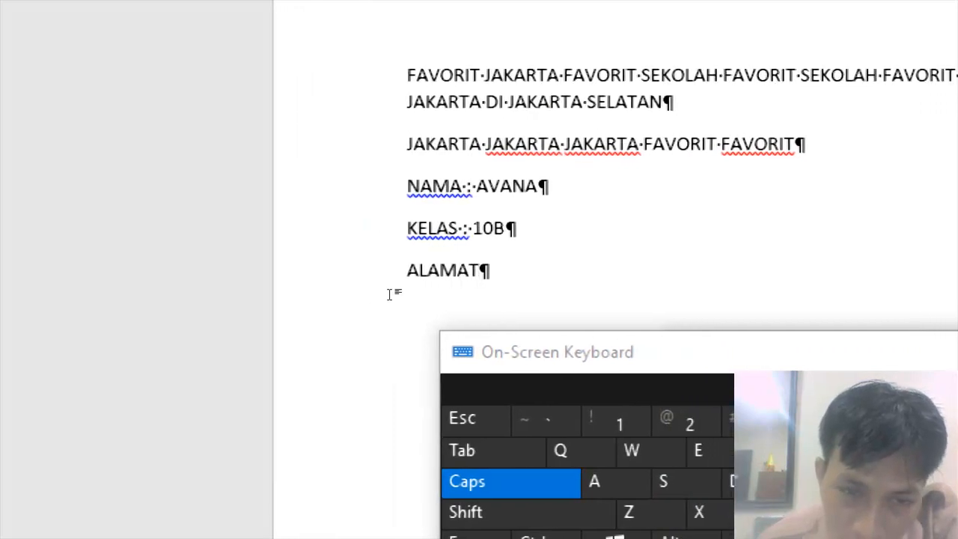
{"action": "type", "text": " :"}
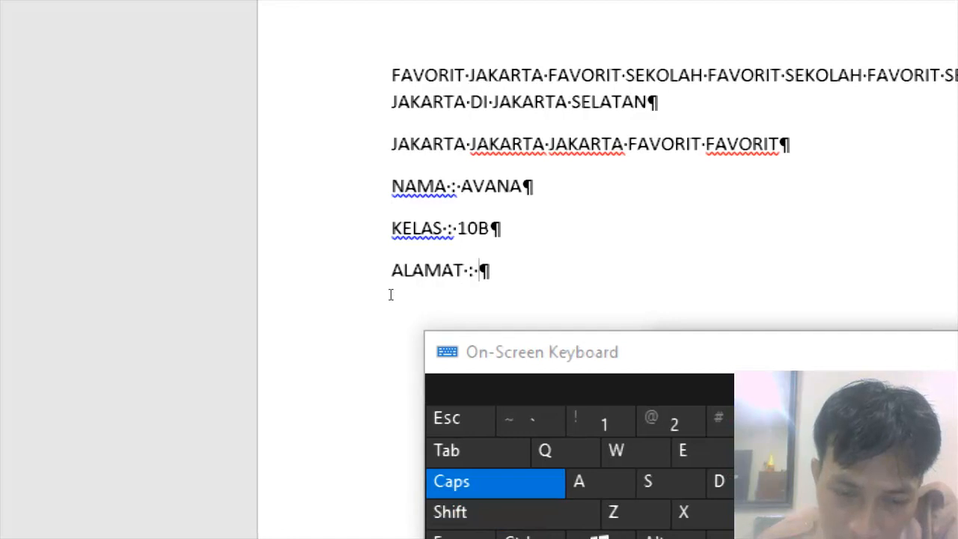
{"action": "type", "text": " JAKARTA"}
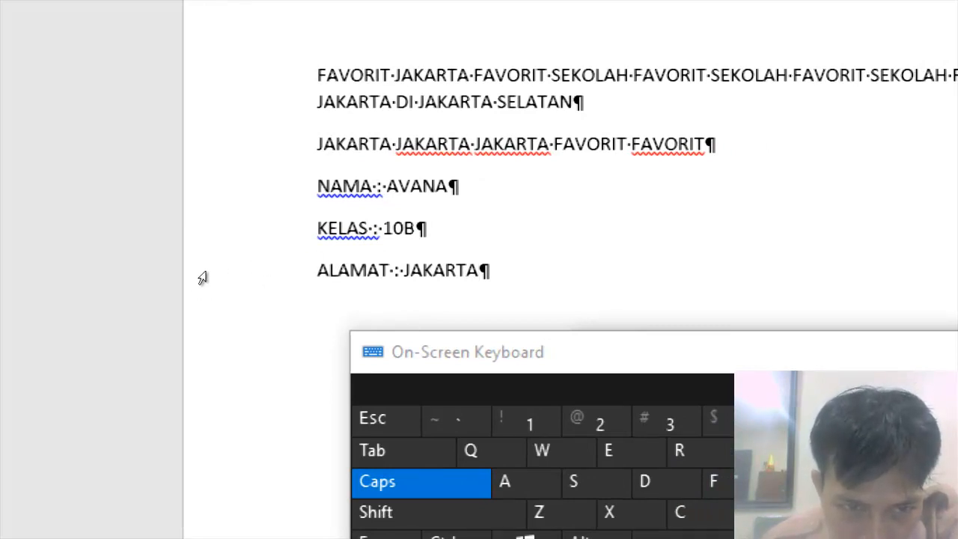
Select the NAMA, KELAS and ALAMAT lines and set a left tab stop at about 2 cm.
{"action": "left_click_drag", "start_coordinate": [202, 186], "coordinate": [205, 320]}
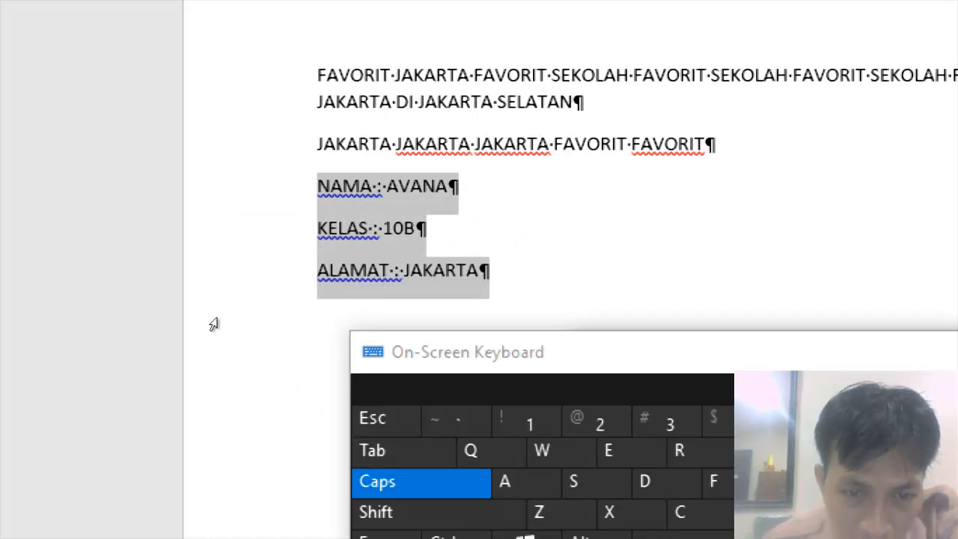
{"action": "left_click", "coordinate": [248, 261]}
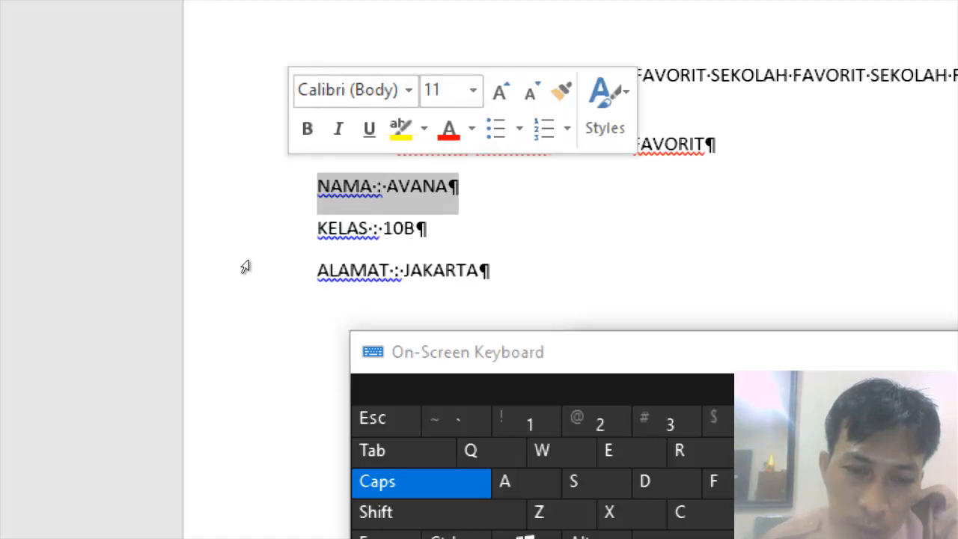
{"action": "left_click_drag", "start_coordinate": [248, 261], "coordinate": [254, 306]}
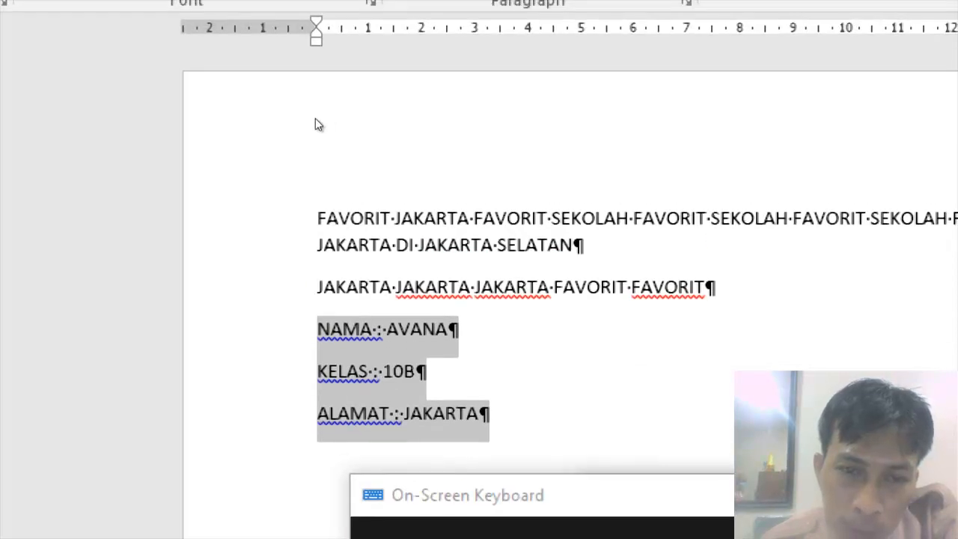
{"action": "left_click", "coordinate": [422, 33]}
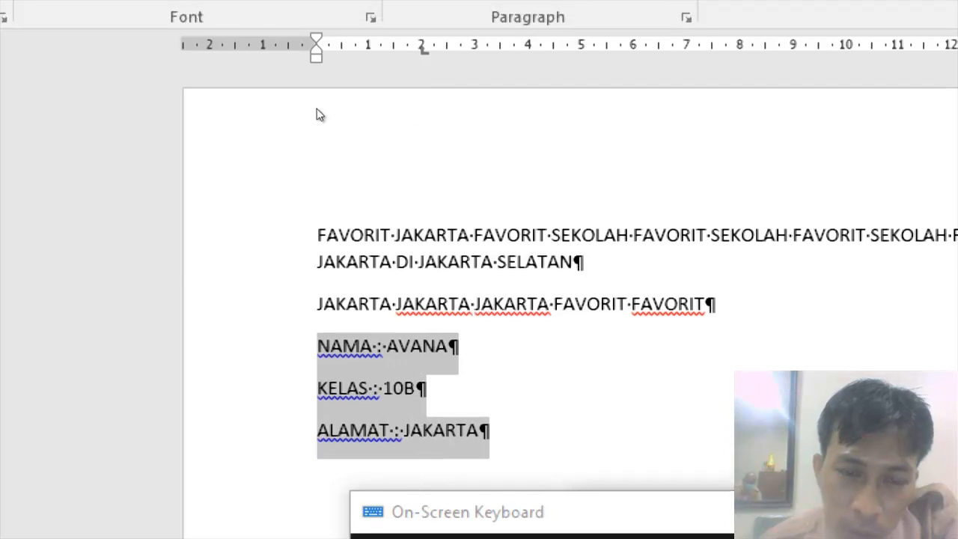
{"action": "left_click", "coordinate": [423, 50]}
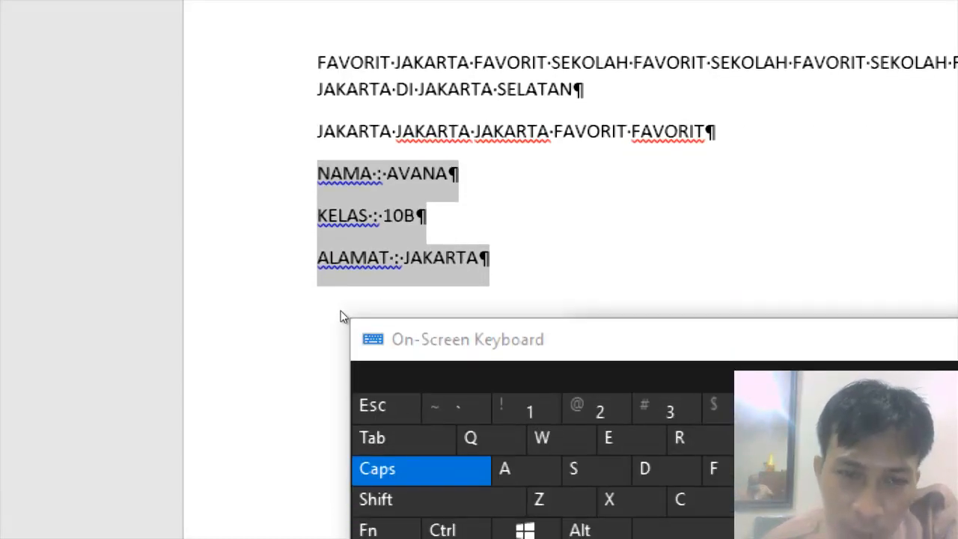
Try pasting the copied tab over the colon in the NAMA line, then undo the paste.
{"action": "left_click", "coordinate": [294, 267]}
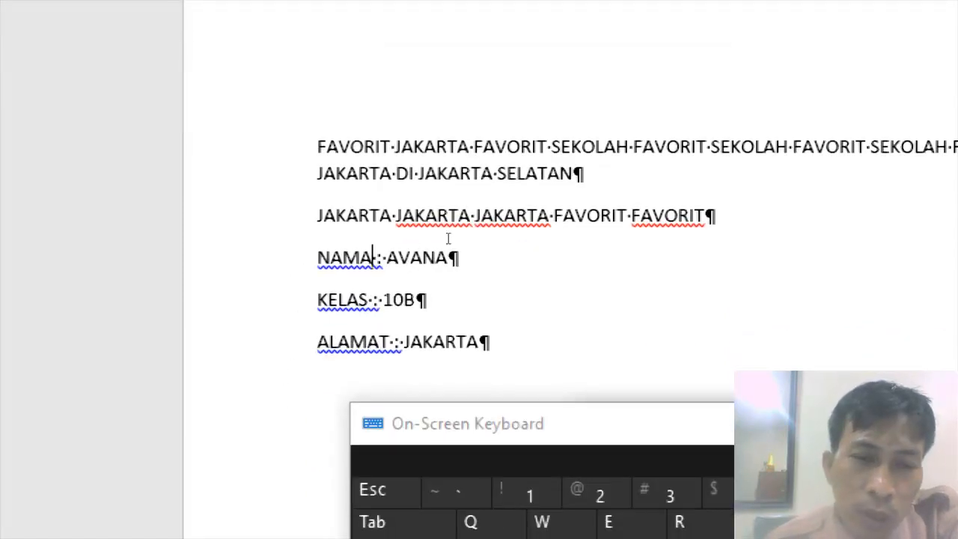
{"action": "key", "text": "shift"}
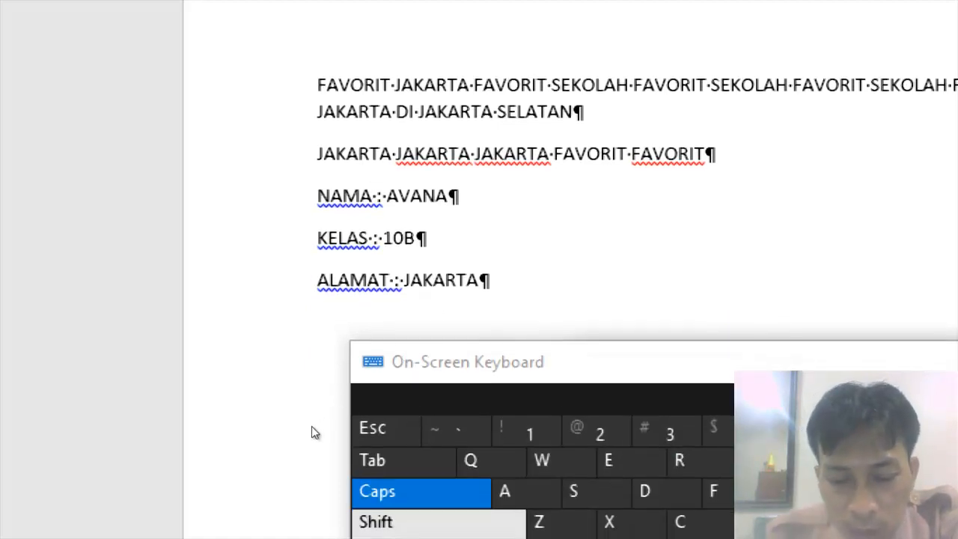
{"action": "key", "text": "shift"}
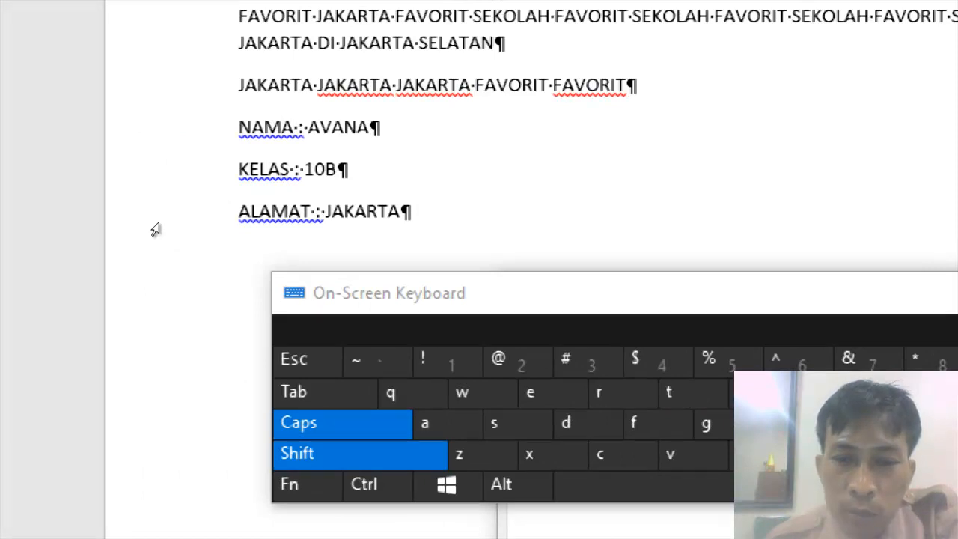
{"action": "key", "text": "shift"}
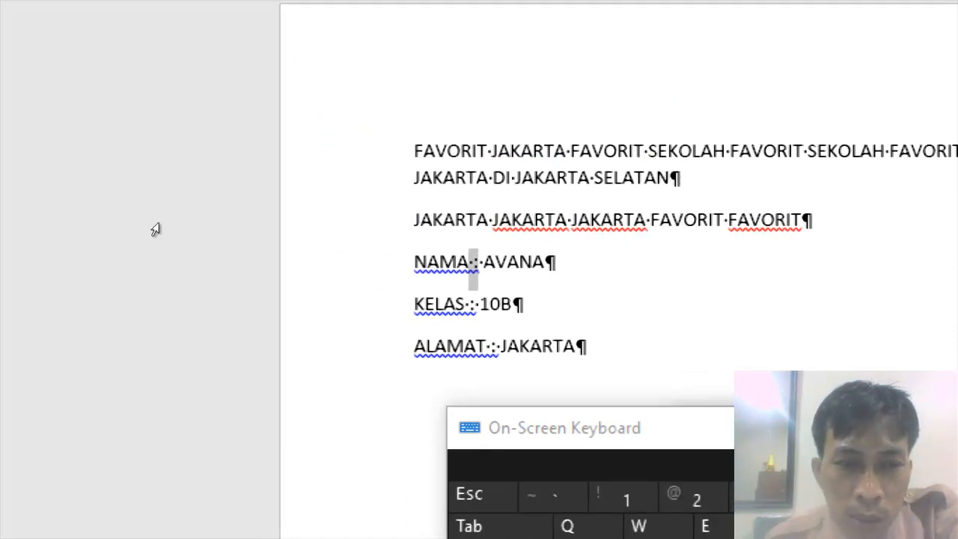
{"action": "key", "text": "ctrl+v"}
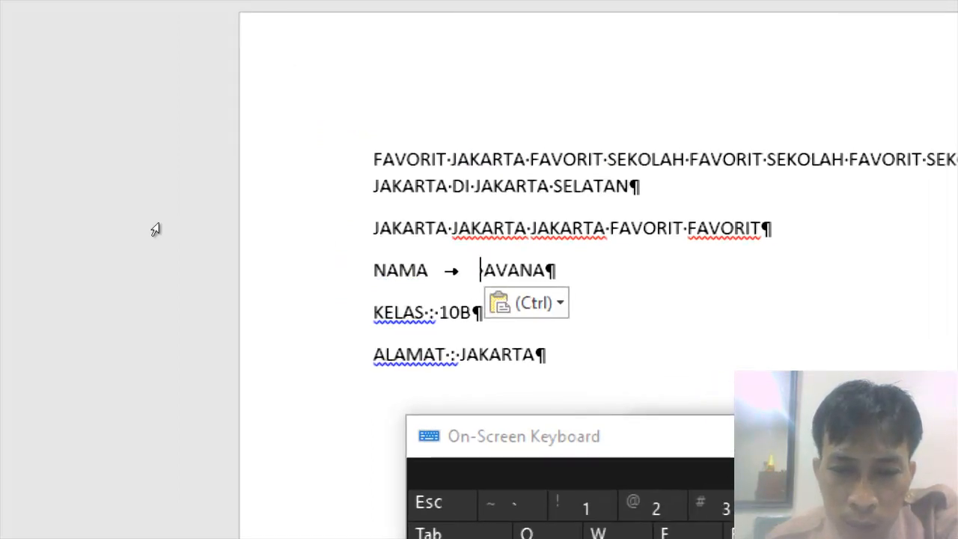
{"action": "key", "text": "ctrl+z"}
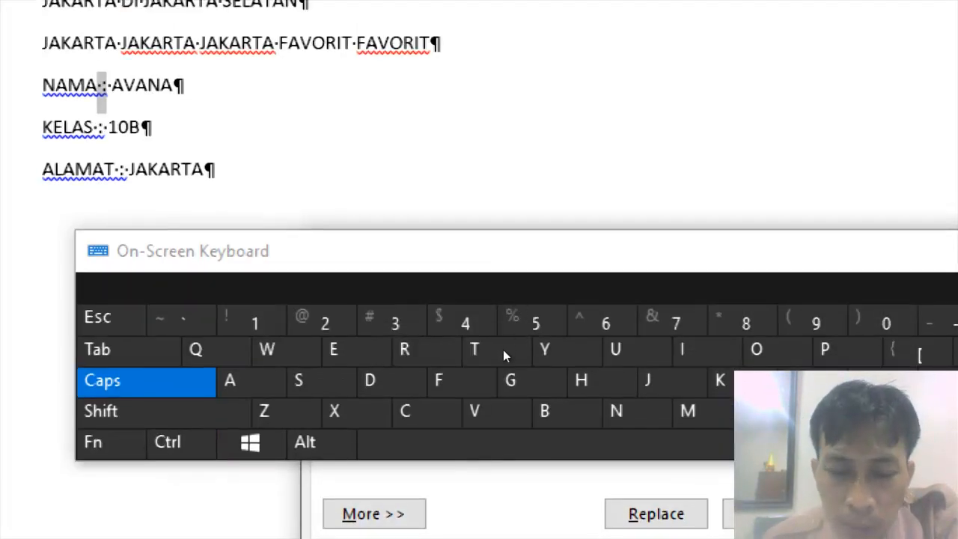
Use Find and Replace to replace every colon with the copied tab character throughout the document.
{"action": "left_click_drag", "start_coordinate": [502, 346], "coordinate": [545, 225]}
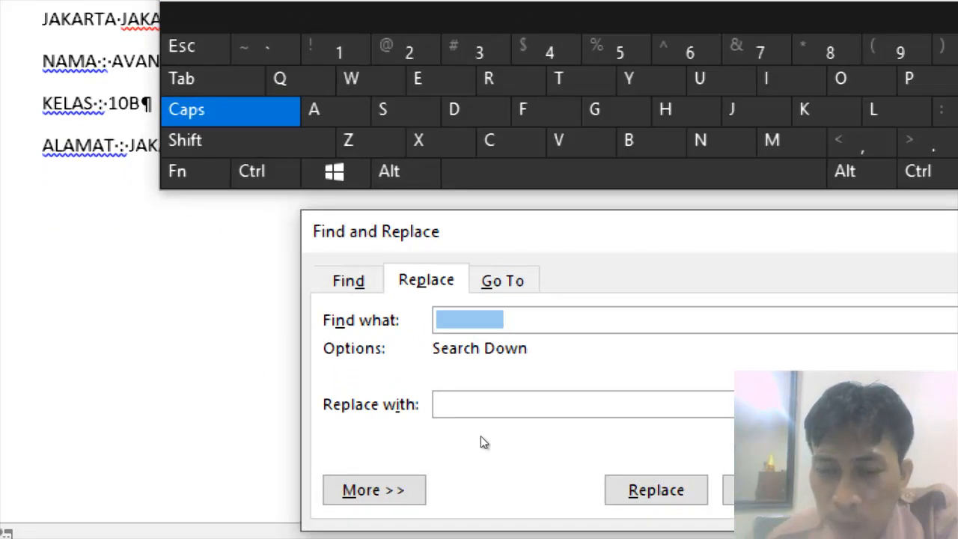
{"action": "key", "text": "BackSpace"}
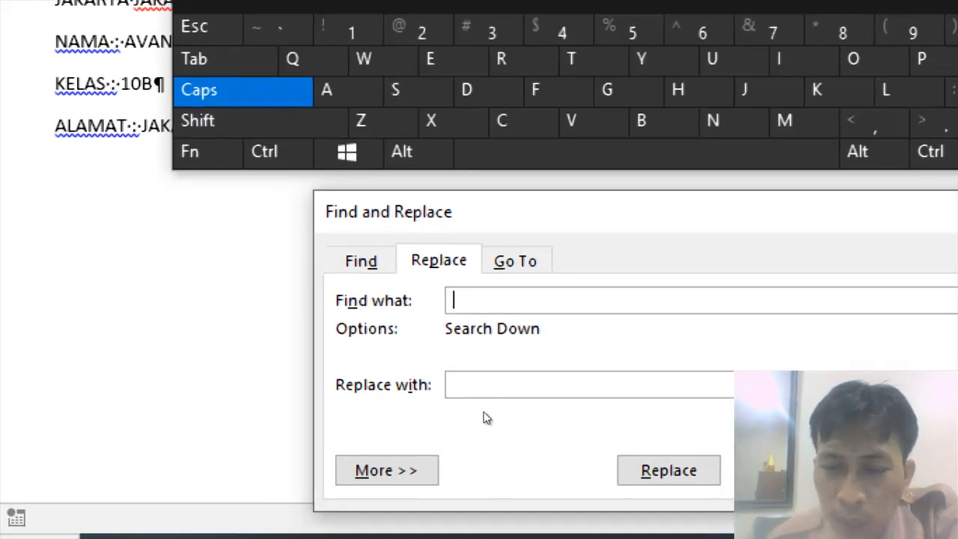
{"action": "type", "text": ":"}
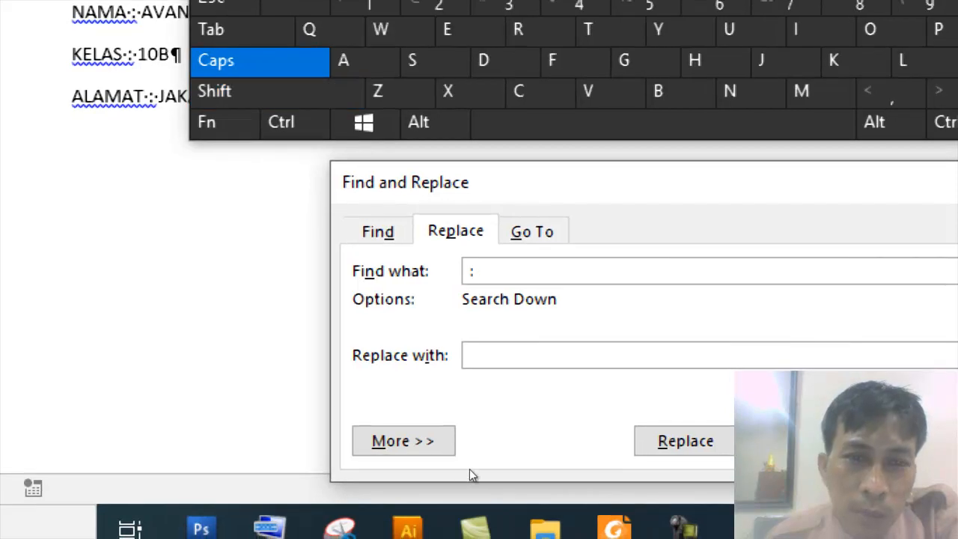
{"action": "key", "text": "Tab"}
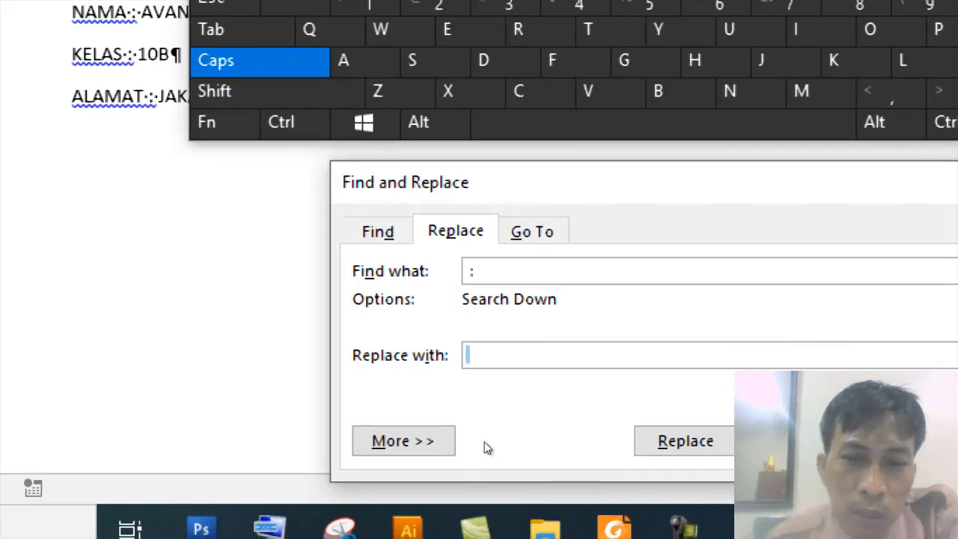
{"action": "key", "text": "ctrl+v"}
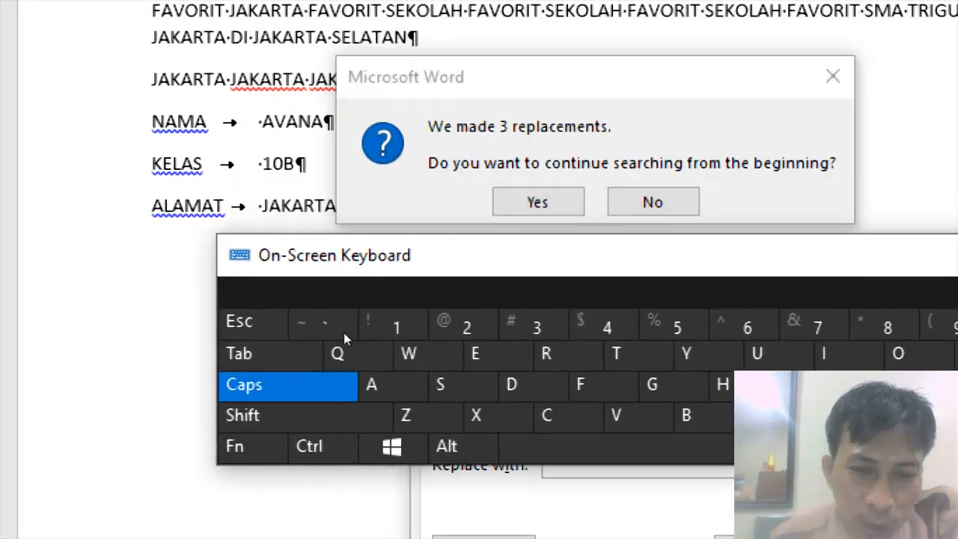
{"action": "left_click_drag", "start_coordinate": [344, 332], "coordinate": [293, 342]}
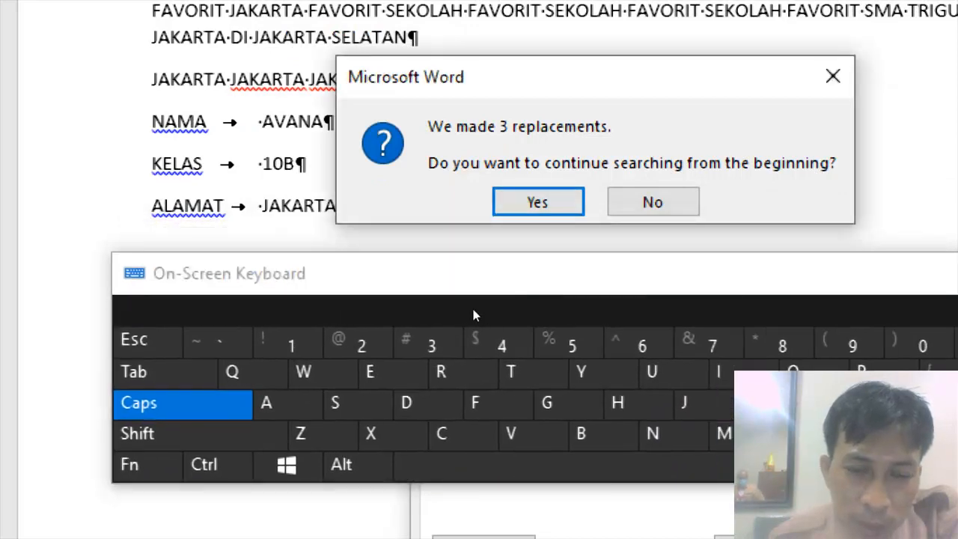
{"action": "key", "text": "Return"}
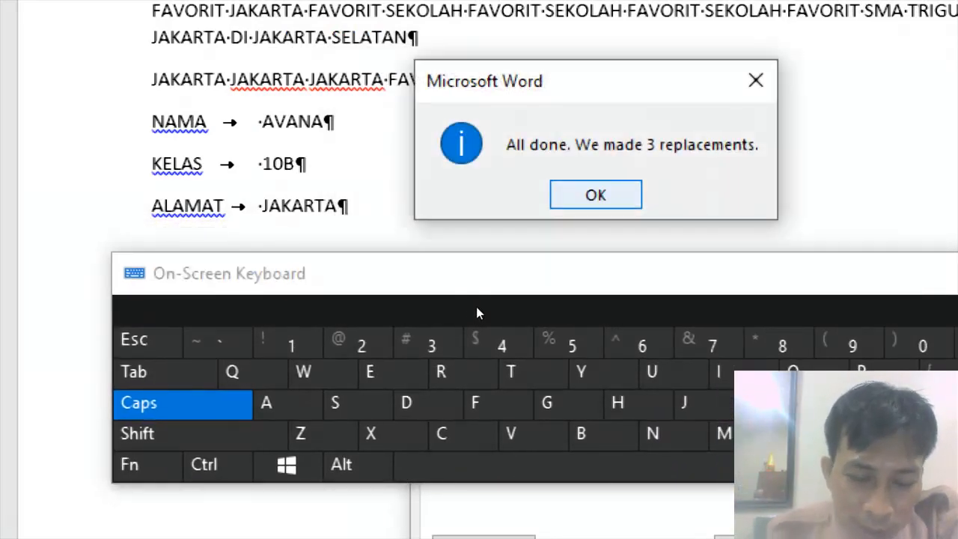
{"action": "key", "text": "Return"}
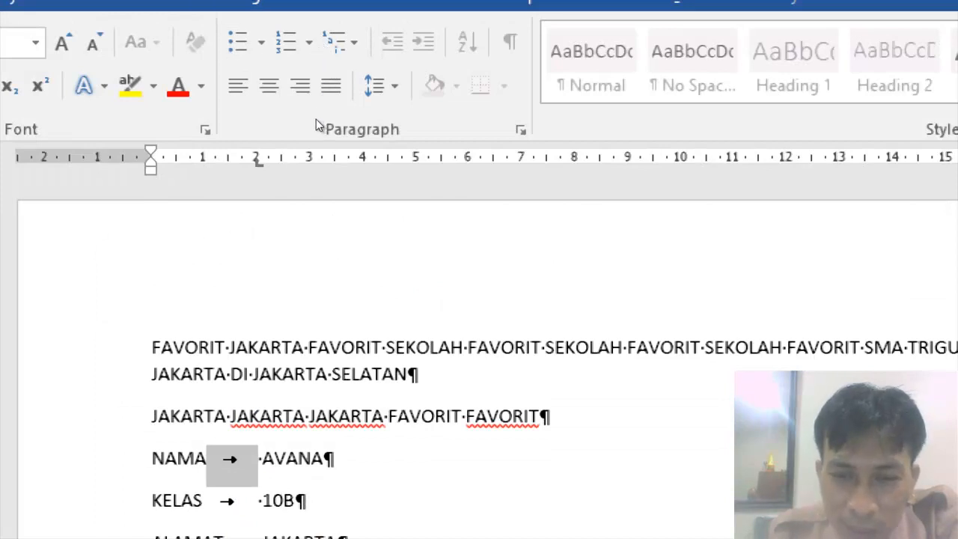
Hide the formatting marks to view the aligned NAMA, KELAS and ALAMAT lines.
{"action": "left_click", "coordinate": [258, 162]}
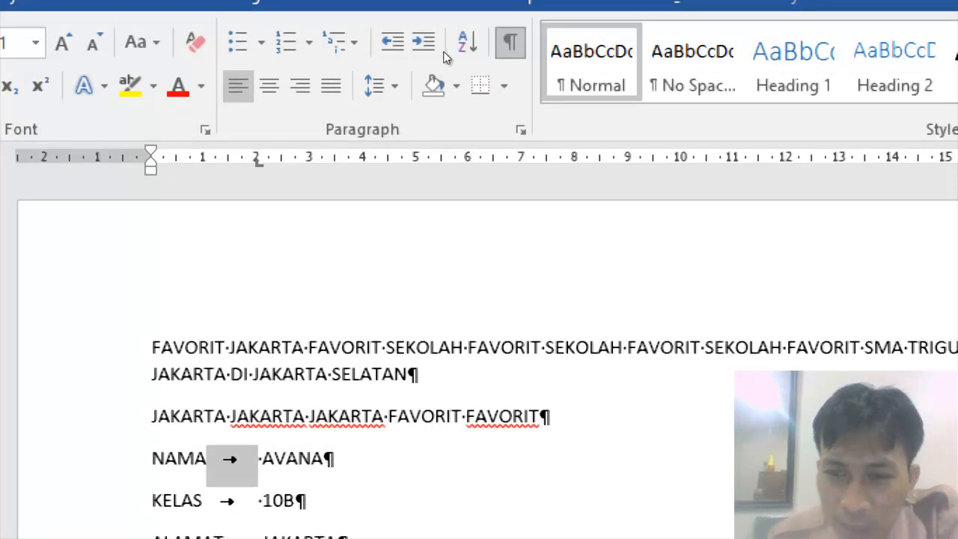
{"action": "key", "text": "ctrl+shift+8"}
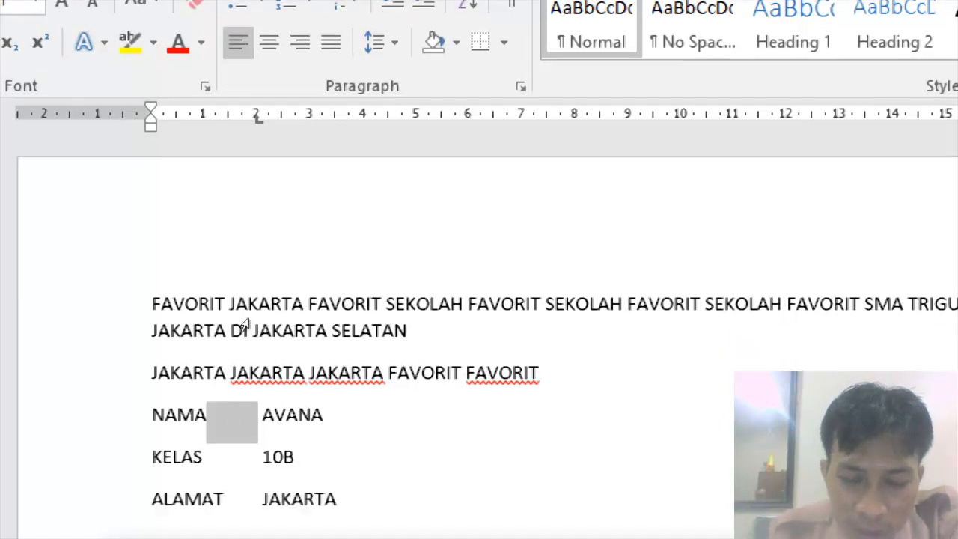